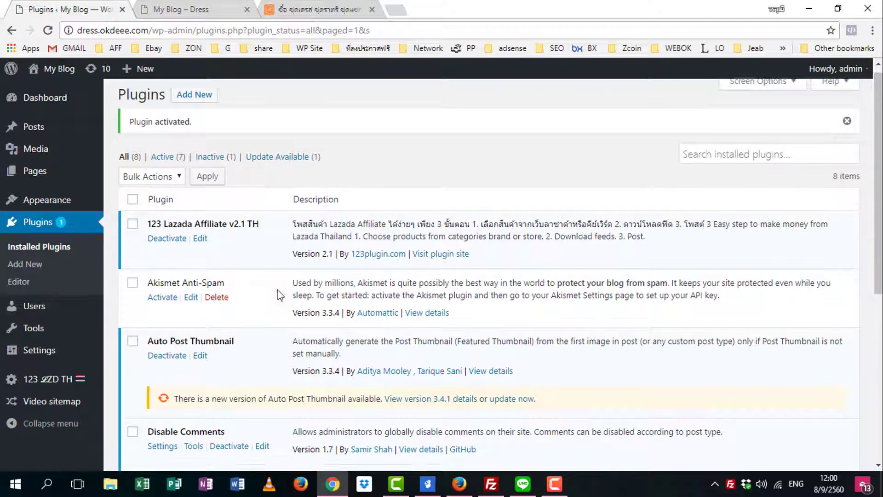
Open the Search & Replace form of the database search and replace tool.
{"action": "mouse_move", "coordinate": [39, 353]}
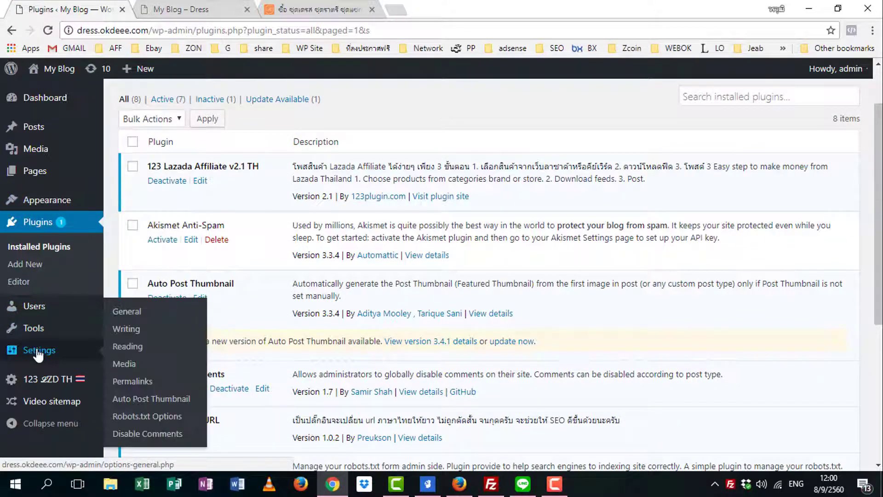
{"action": "mouse_move", "coordinate": [41, 328]}
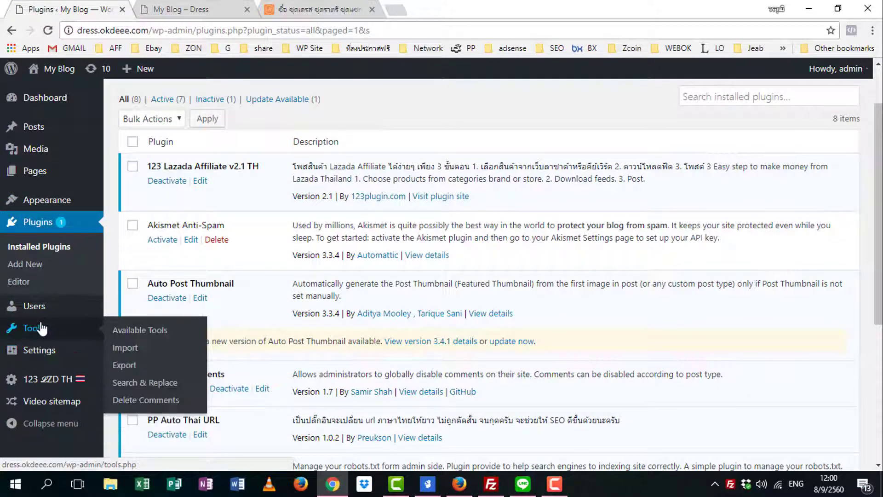
{"action": "left_click", "coordinate": [140, 382]}
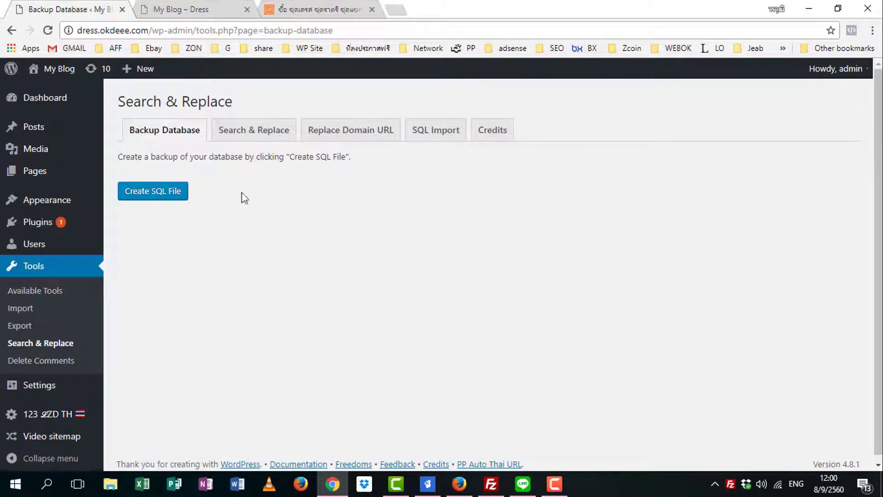
{"action": "left_click", "coordinate": [256, 135]}
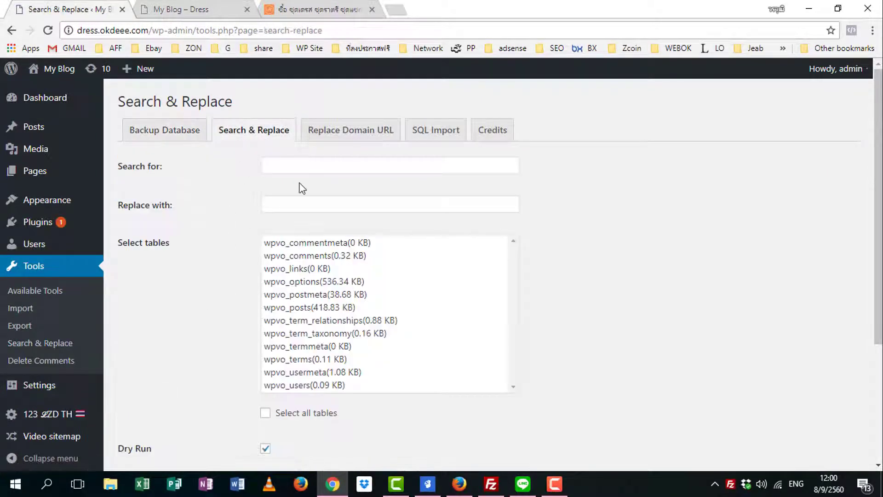
{"action": "left_click", "coordinate": [289, 167]}
Copy the image address of the yellow floral Organza dress picture on the blog and open it in a new browser tab.
{"action": "left_click", "coordinate": [199, 10]}
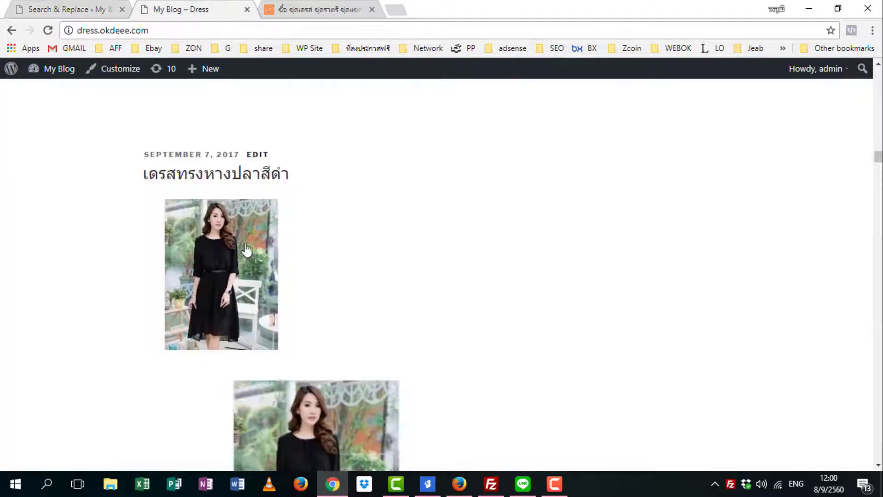
{"action": "scroll", "coordinate": [345, 283], "scroll_direction": "down", "scroll_amount": 10}
{"action": "scroll", "coordinate": [345, 286], "scroll_direction": "down", "scroll_amount": 10}
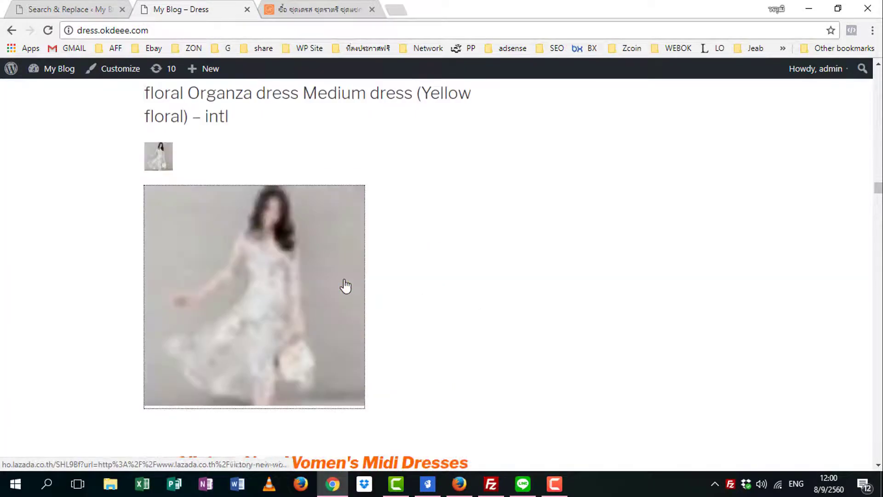
{"action": "right_click", "coordinate": [310, 153]}
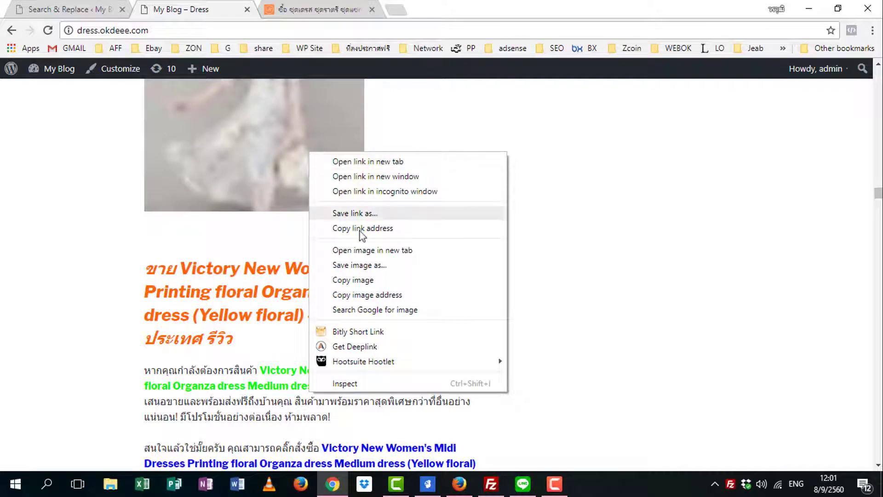
{"action": "left_click", "coordinate": [360, 294]}
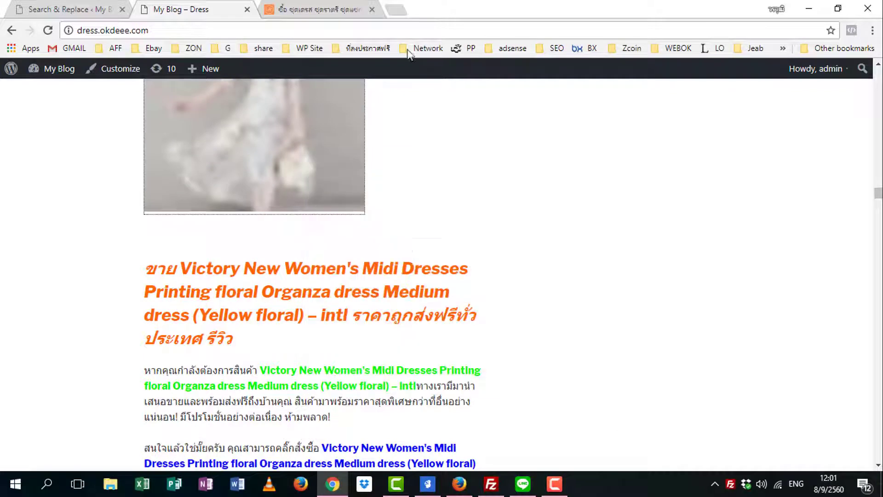
{"action": "left_click", "coordinate": [394, 10]}
{"action": "right_click", "coordinate": [394, 32]}
{"action": "left_click", "coordinate": [439, 110]}
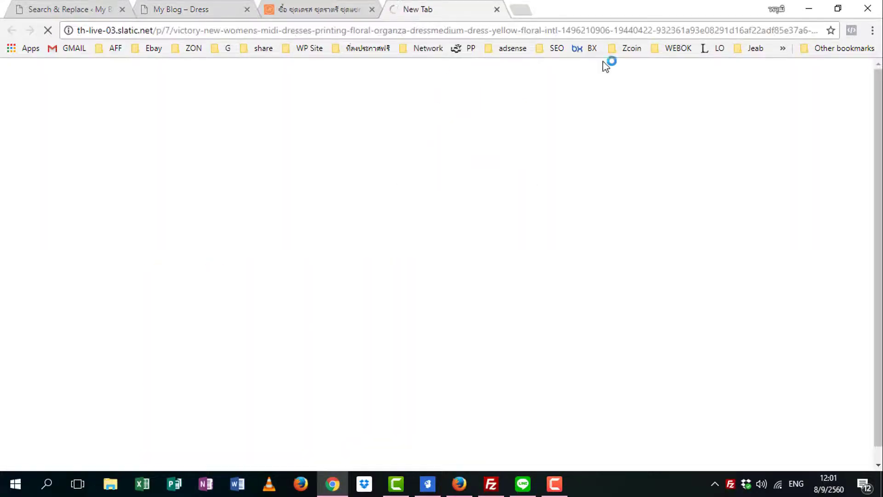
Copy the "gallery.jpg" ending of the dress image's web address.
{"action": "left_click", "coordinate": [715, 30]}
{"action": "left_click_drag", "start_coordinate": [717, 31], "coordinate": [853, 31]}
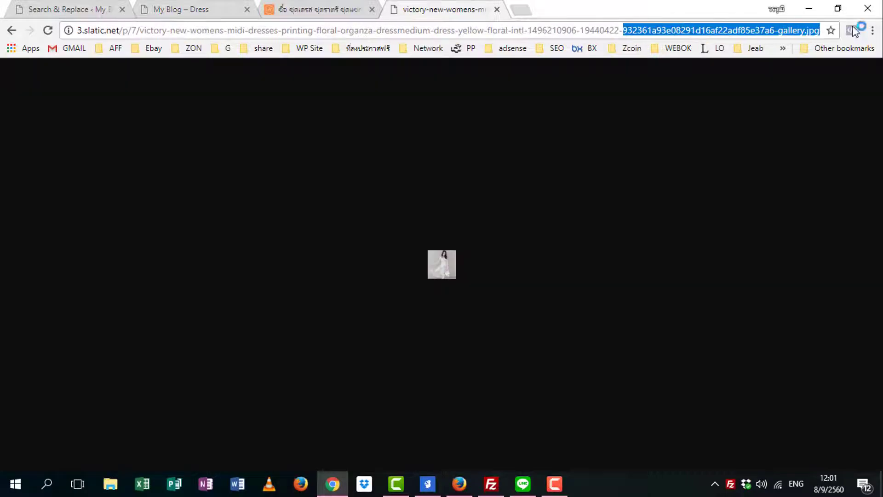
{"action": "left_click_drag", "start_coordinate": [778, 30], "coordinate": [798, 31]}
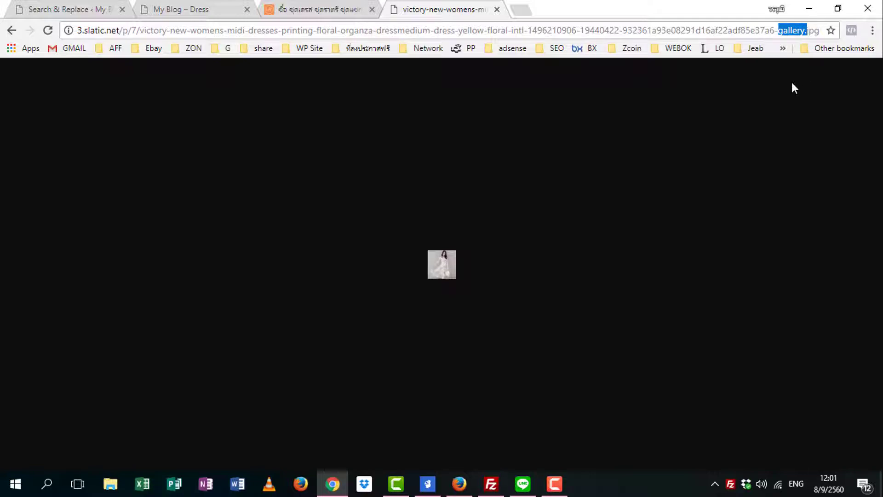
{"action": "left_click", "coordinate": [824, 30]}
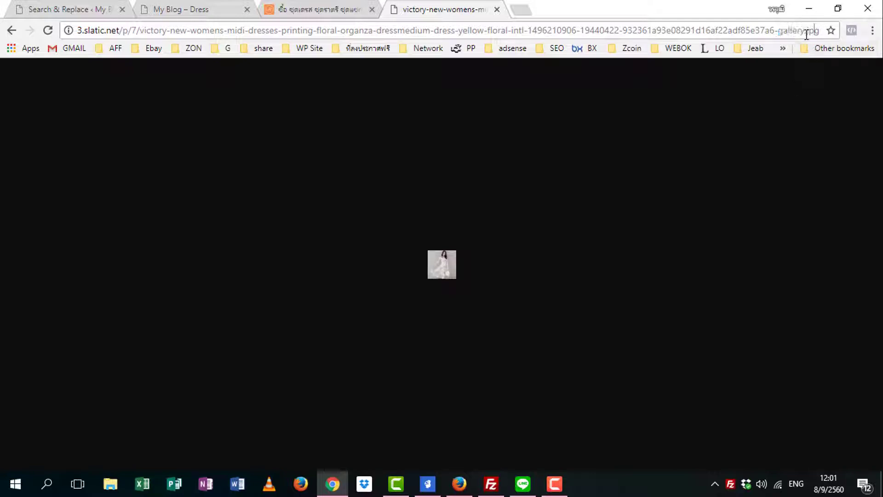
{"action": "left_click_drag", "start_coordinate": [779, 32], "coordinate": [834, 30]}
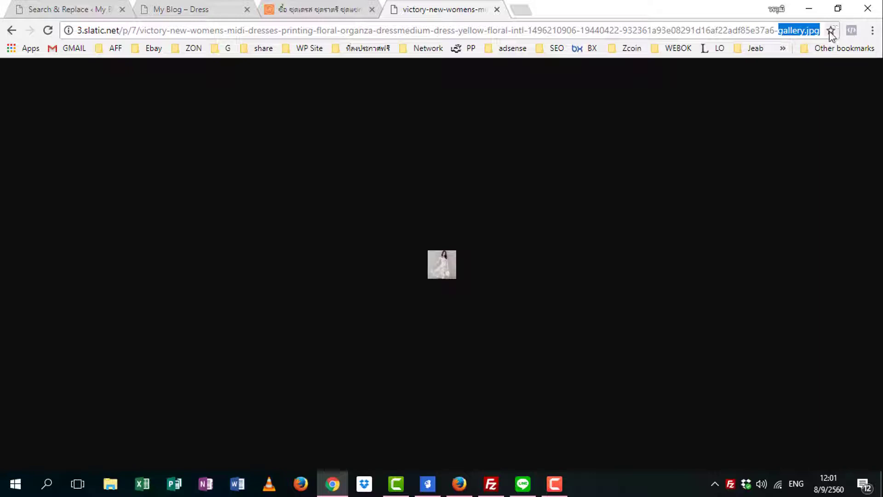
Fill in the Search & Replace form to search for "gallery.jpg" and replace it with "zoom.jpg".
{"action": "left_click", "coordinate": [91, 14]}
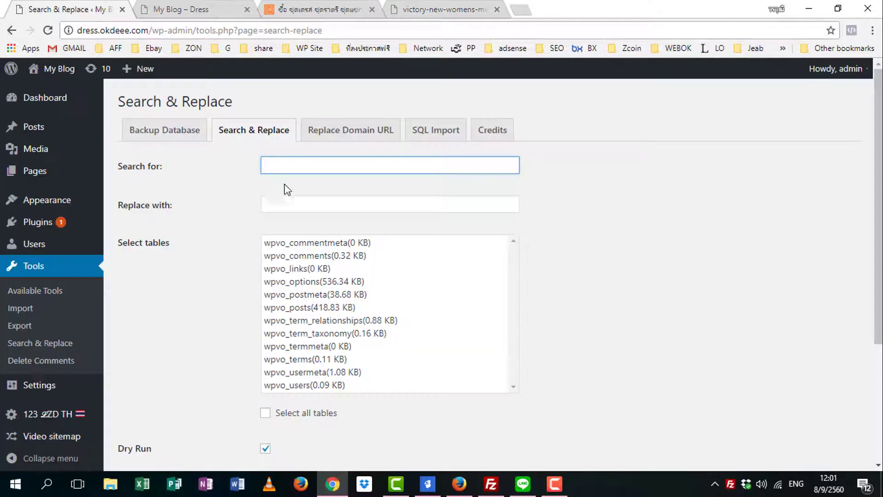
{"action": "key", "text": "ctrl+v"}
{"action": "left_click", "coordinate": [571, 190]}
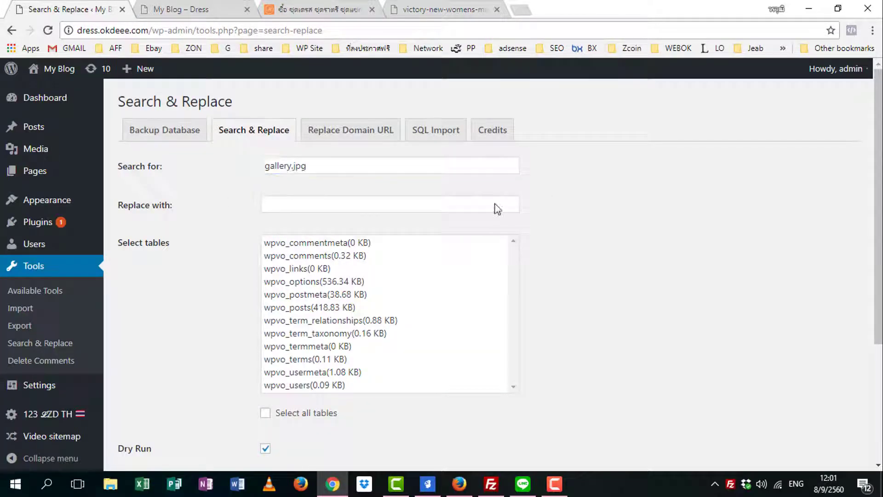
{"action": "left_click", "coordinate": [279, 204]}
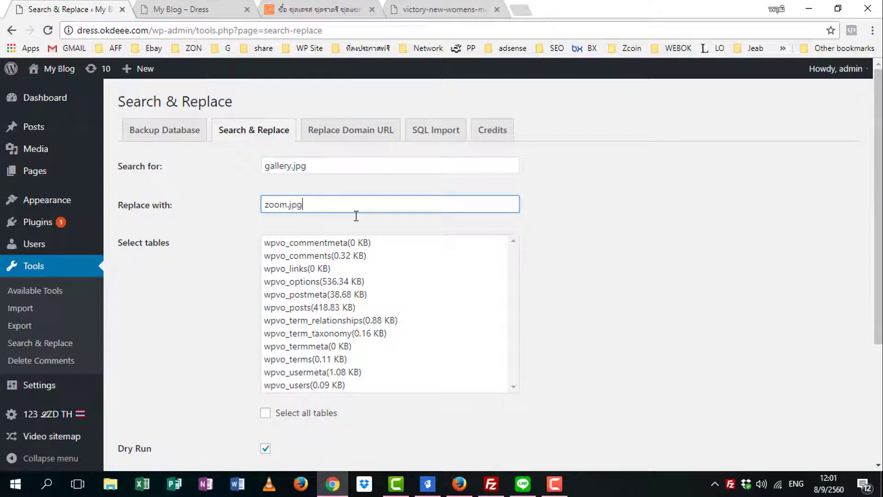
{"action": "left_click", "coordinate": [617, 225]}
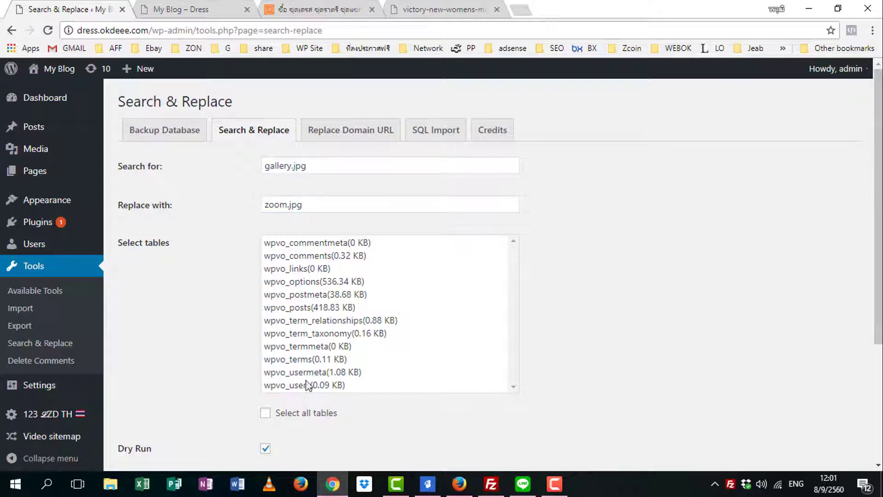
Run the search and replace on all tables with Dry Run off and changes saved to the database.
{"action": "left_click", "coordinate": [265, 413]}
{"action": "scroll", "coordinate": [654, 296], "scroll_direction": "down", "scroll_amount": 3}
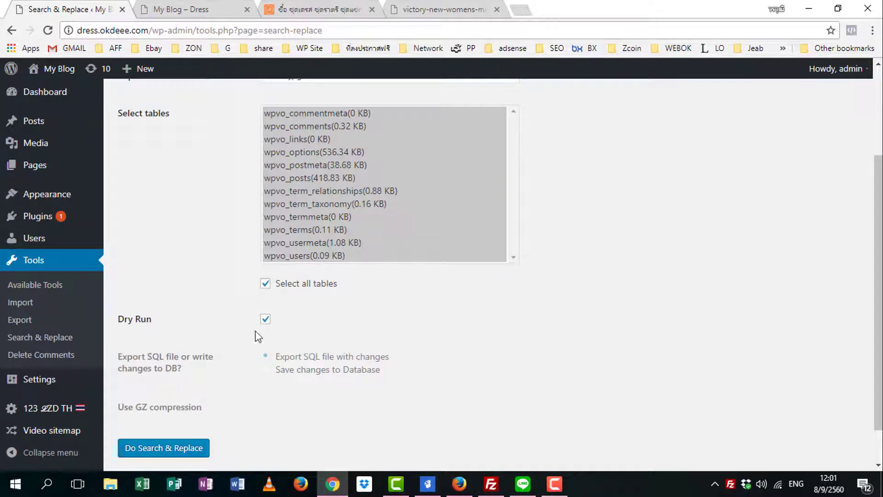
{"action": "left_click", "coordinate": [266, 319]}
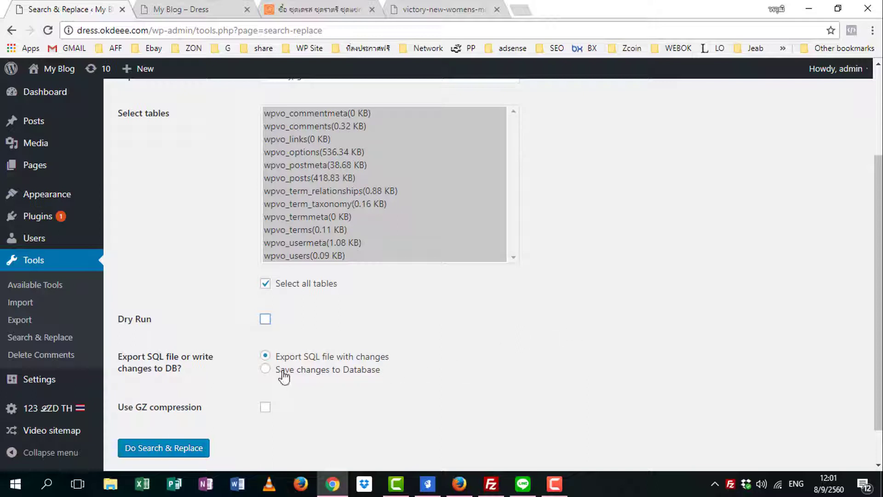
{"action": "left_click", "coordinate": [266, 369]}
{"action": "scroll", "coordinate": [456, 336], "scroll_direction": "down", "scroll_amount": 1}
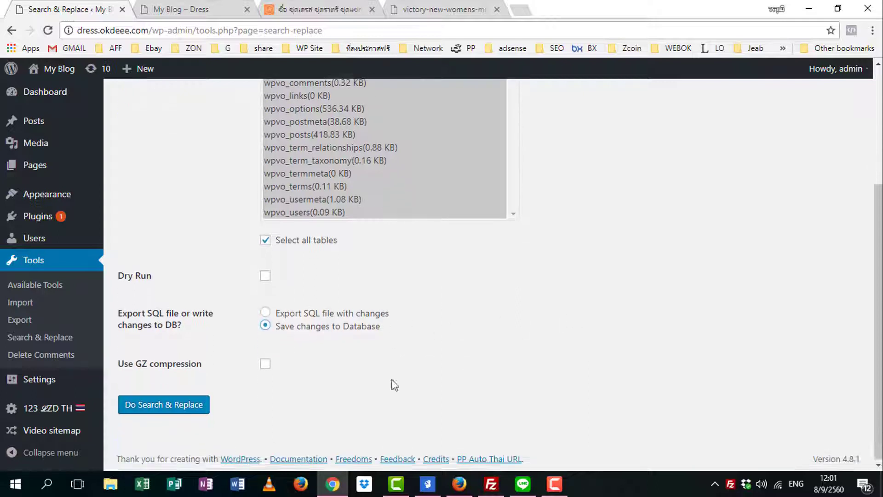
{"action": "left_click", "coordinate": [164, 405]}
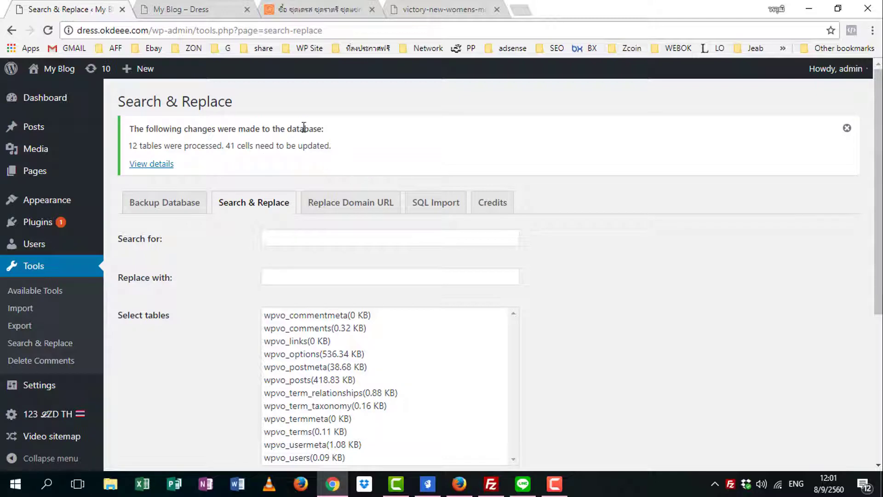
Reload the blog's front page and examine the product images in the posts.
{"action": "left_click", "coordinate": [197, 9]}
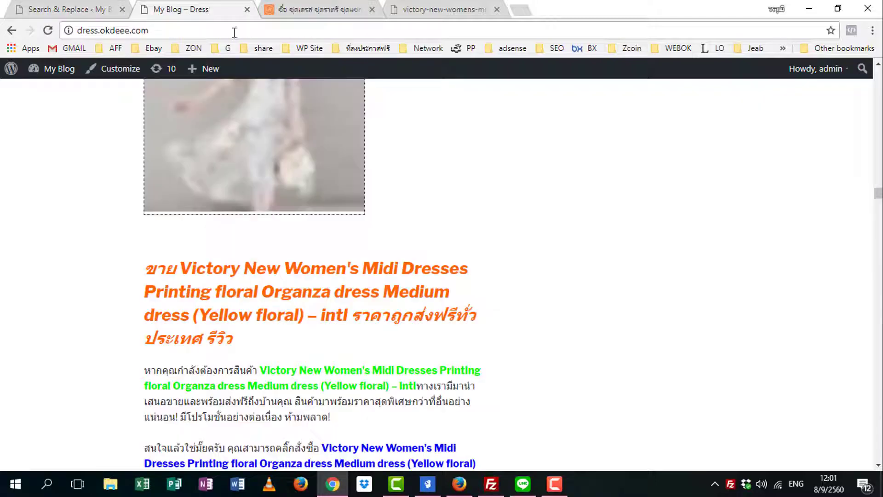
{"action": "left_click", "coordinate": [50, 31]}
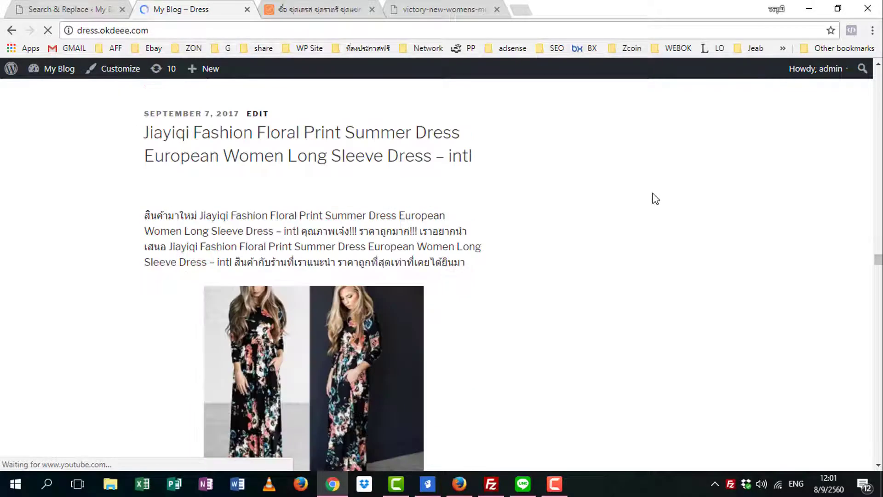
{"action": "scroll", "coordinate": [655, 198], "scroll_direction": "down", "scroll_amount": 20}
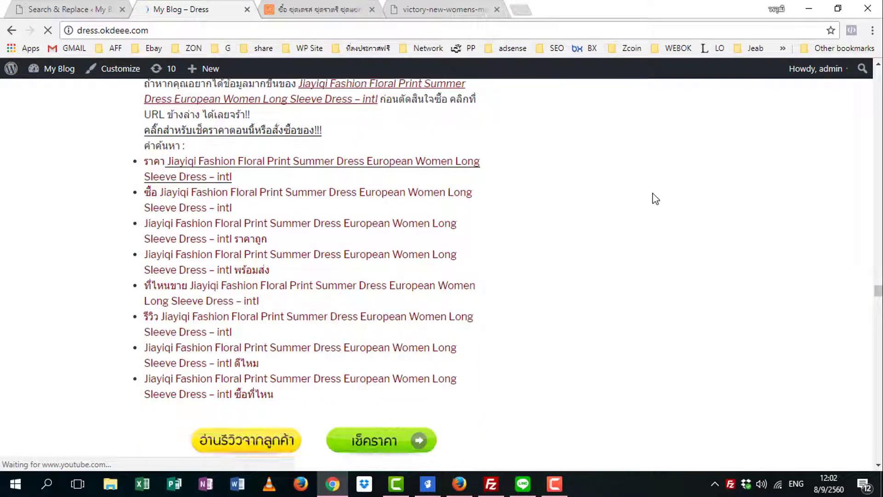
{"action": "scroll", "coordinate": [655, 199], "scroll_direction": "down", "scroll_amount": 20}
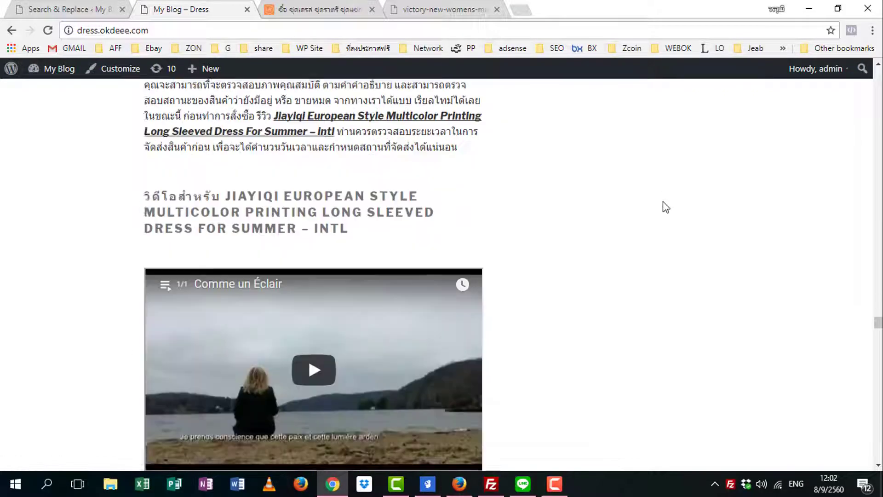
{"action": "scroll", "coordinate": [664, 207], "scroll_direction": "down", "scroll_amount": 20}
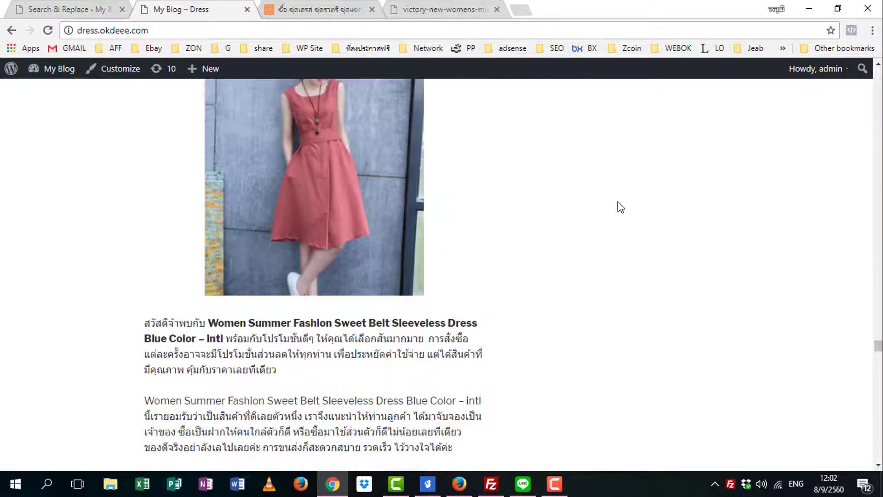
{"action": "scroll", "coordinate": [618, 203], "scroll_direction": "down", "scroll_amount": 20}
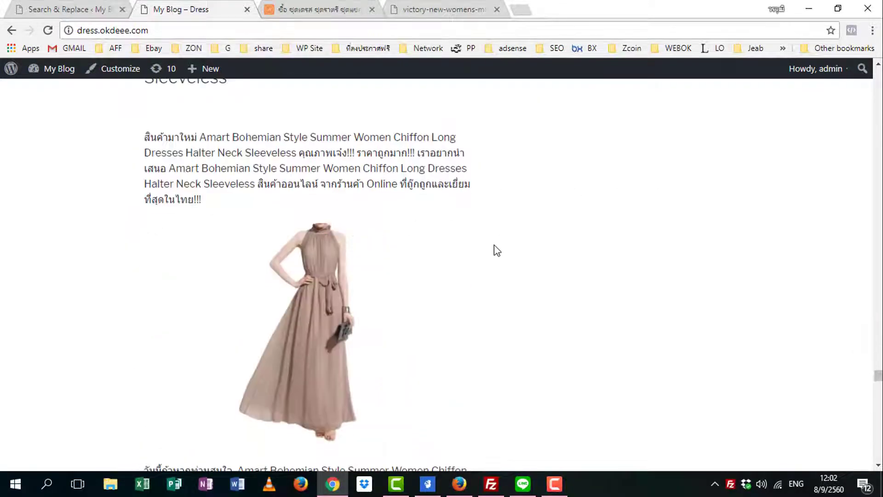
{"action": "scroll", "coordinate": [494, 245], "scroll_direction": "down", "scroll_amount": 20}
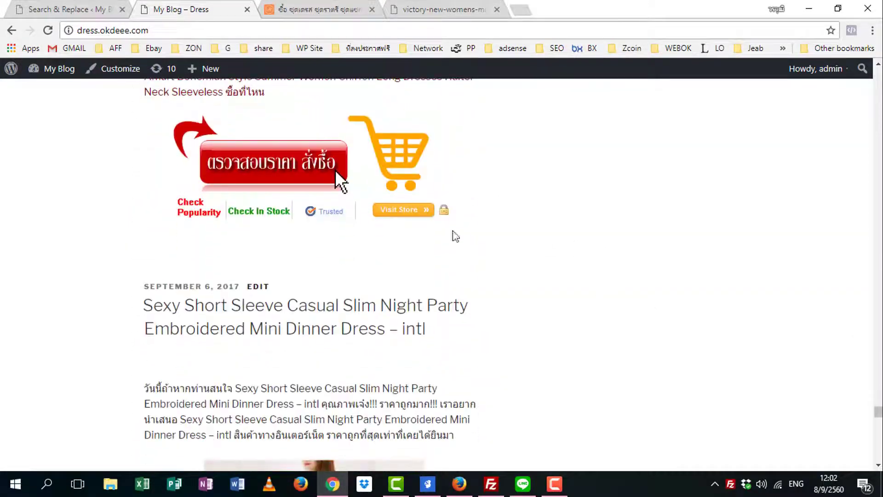
Activate the Level theme from the installed WordPress themes.
{"action": "left_click", "coordinate": [94, 11]}
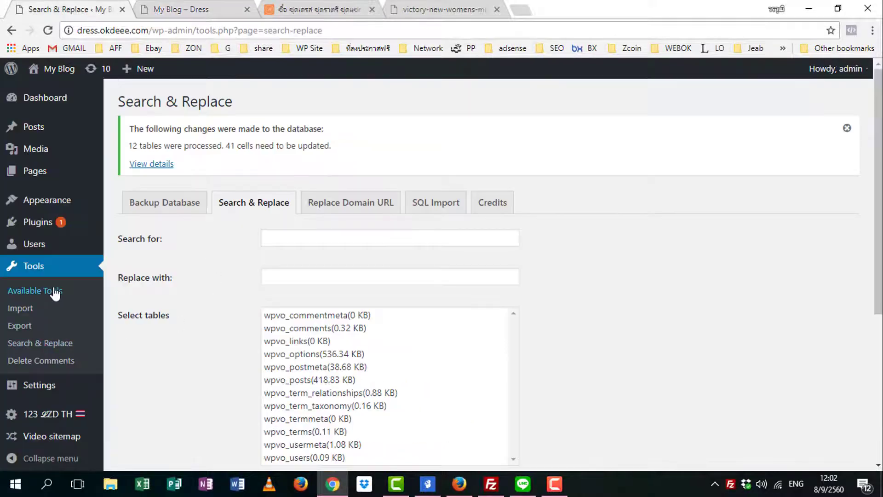
{"action": "mouse_move", "coordinate": [25, 201]}
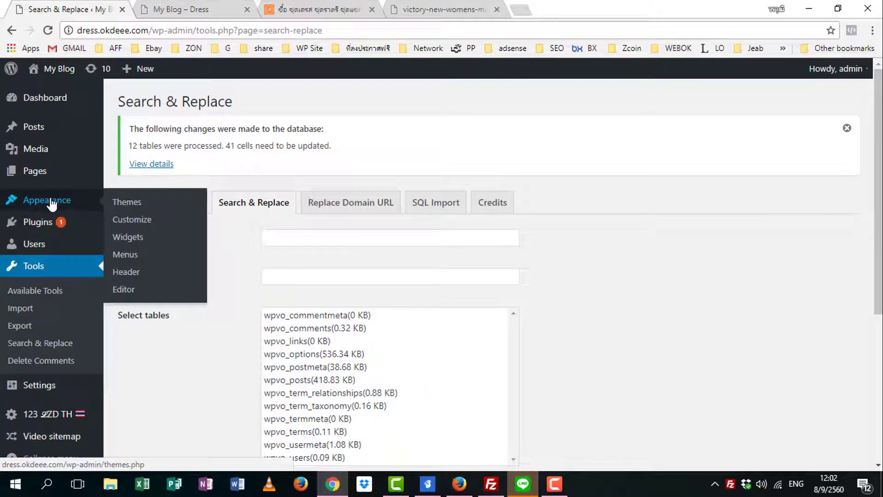
{"action": "left_click", "coordinate": [120, 202]}
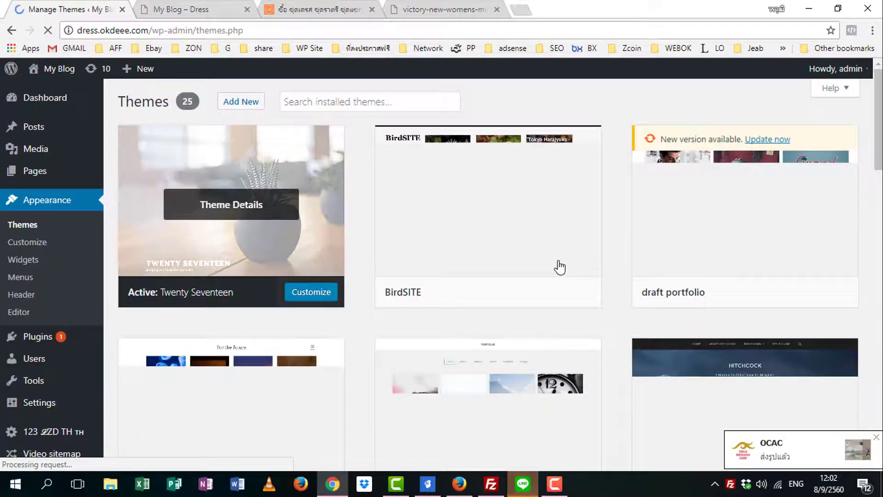
{"action": "scroll", "coordinate": [592, 305], "scroll_direction": "down", "scroll_amount": 6}
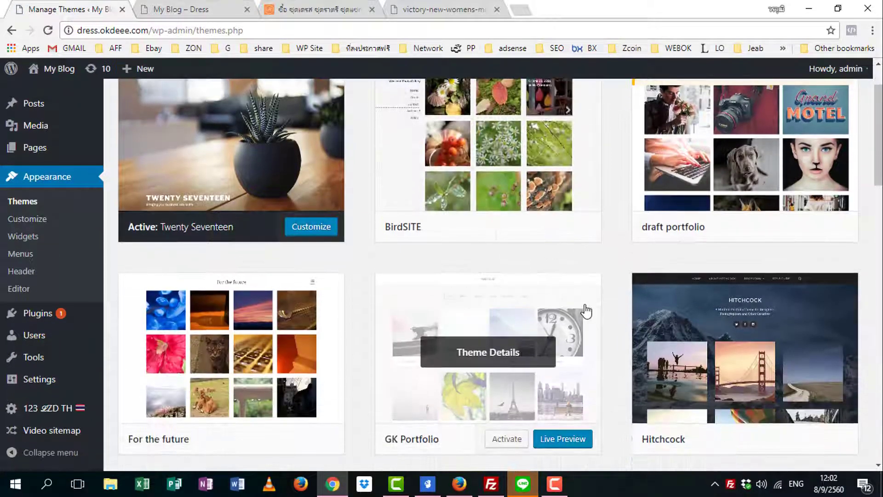
{"action": "scroll", "coordinate": [528, 225], "scroll_direction": "up", "scroll_amount": 1}
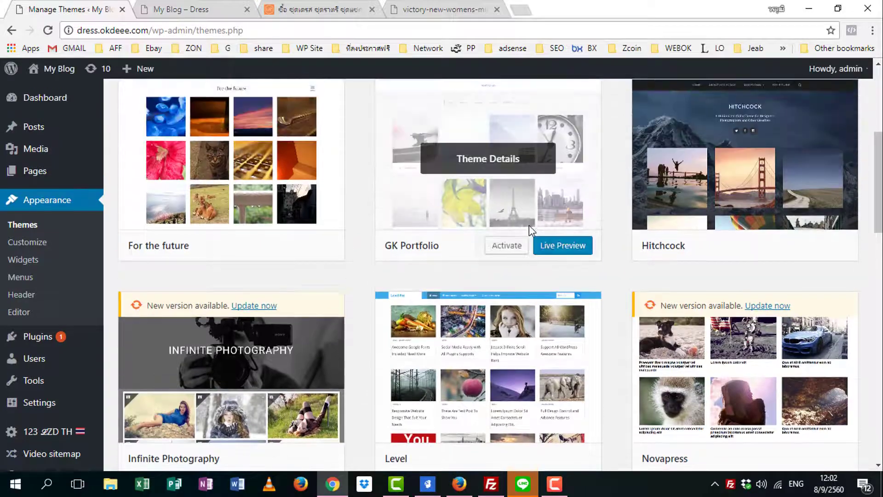
{"action": "scroll", "coordinate": [499, 306], "scroll_direction": "down", "scroll_amount": 3}
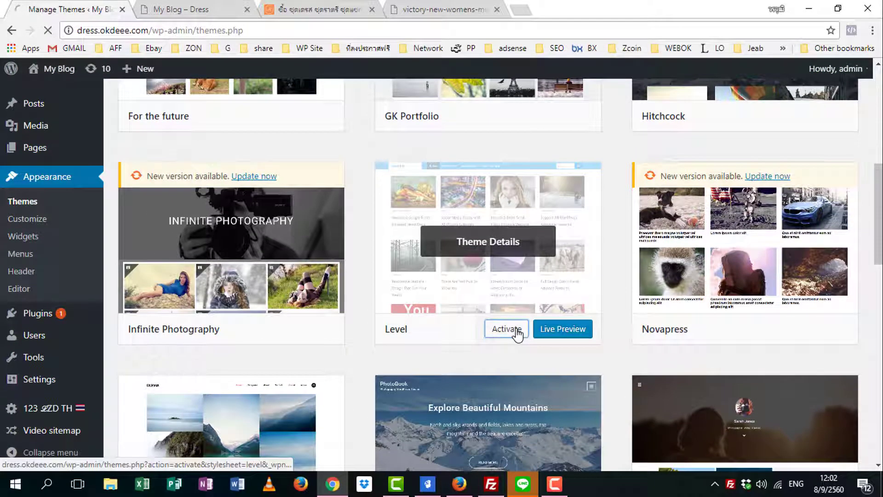
{"action": "left_click", "coordinate": [516, 330]}
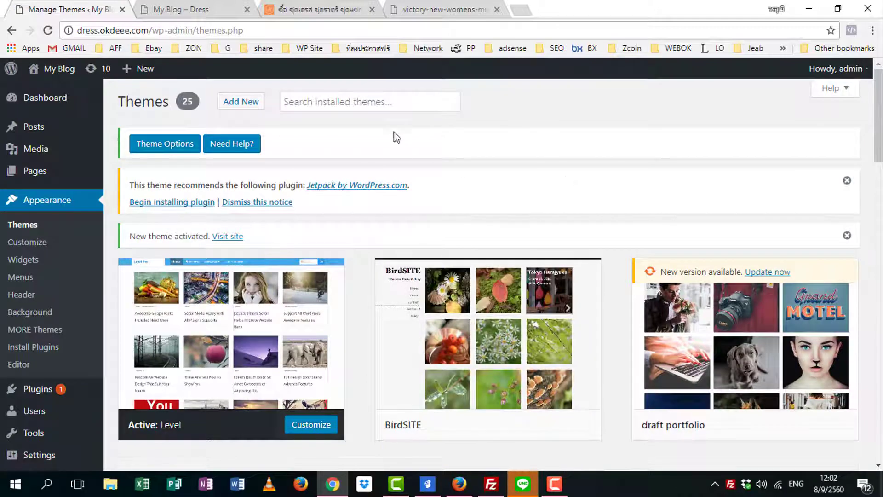
Reload the blog's front page and examine the post thumbnails under the Level theme.
{"action": "left_click", "coordinate": [211, 9]}
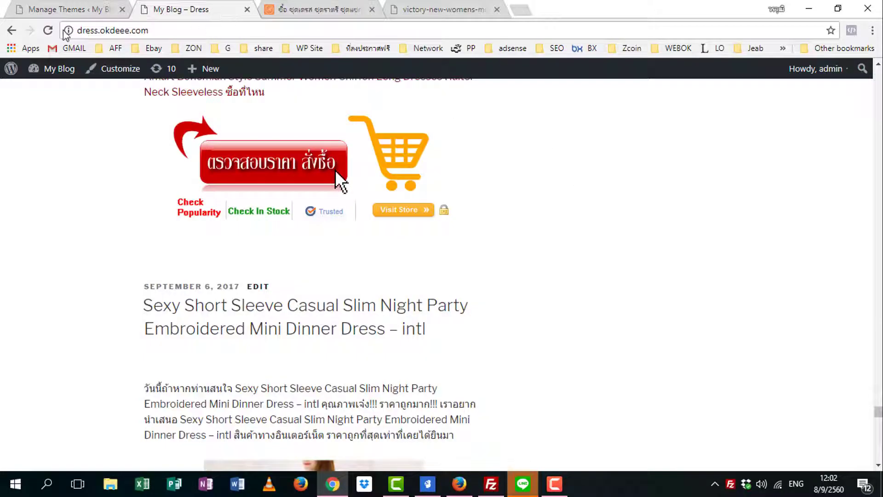
{"action": "left_click", "coordinate": [48, 30]}
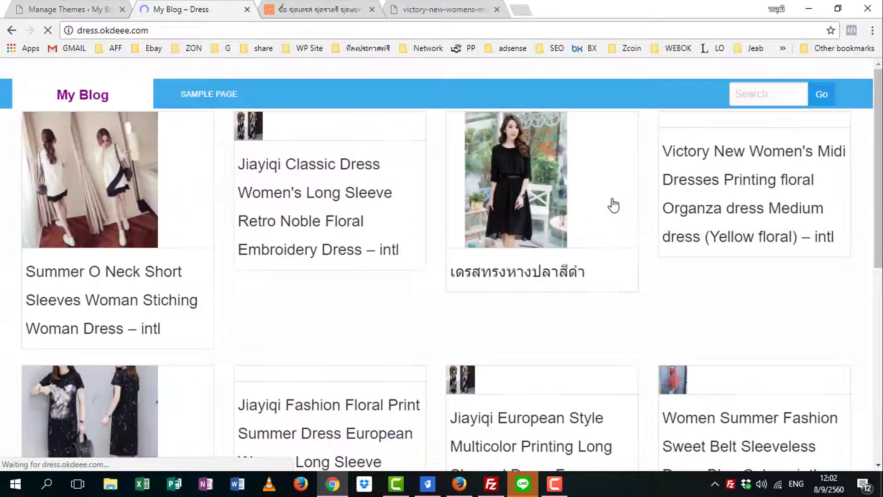
{"action": "scroll", "coordinate": [613, 206], "scroll_direction": "down", "scroll_amount": 9}
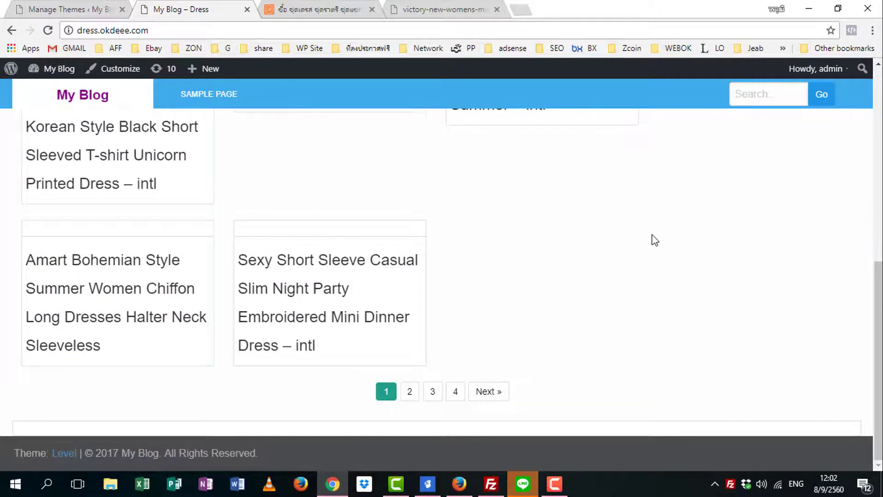
{"action": "scroll", "coordinate": [652, 238], "scroll_direction": "up", "scroll_amount": 8}
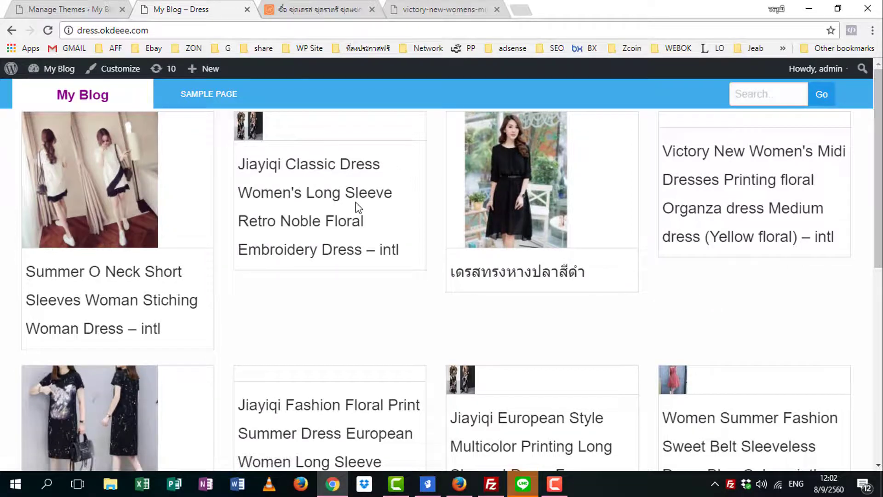
{"action": "left_click", "coordinate": [58, 9]}
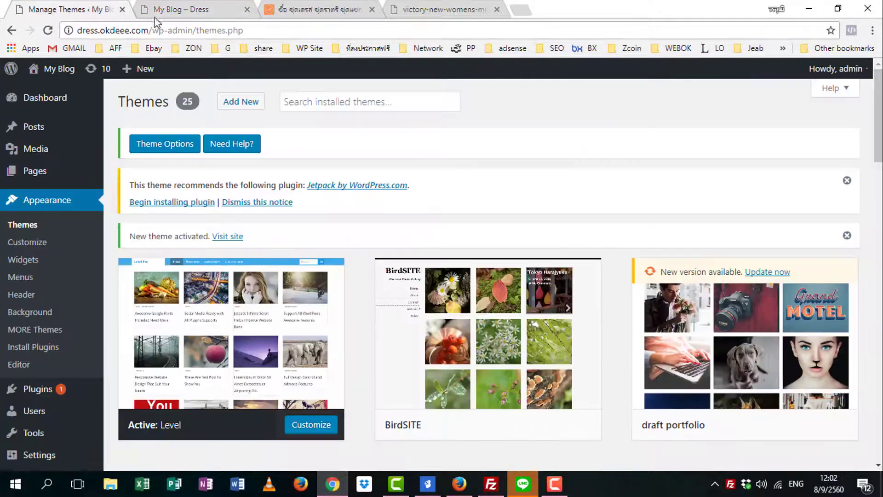
{"action": "left_click", "coordinate": [178, 14]}
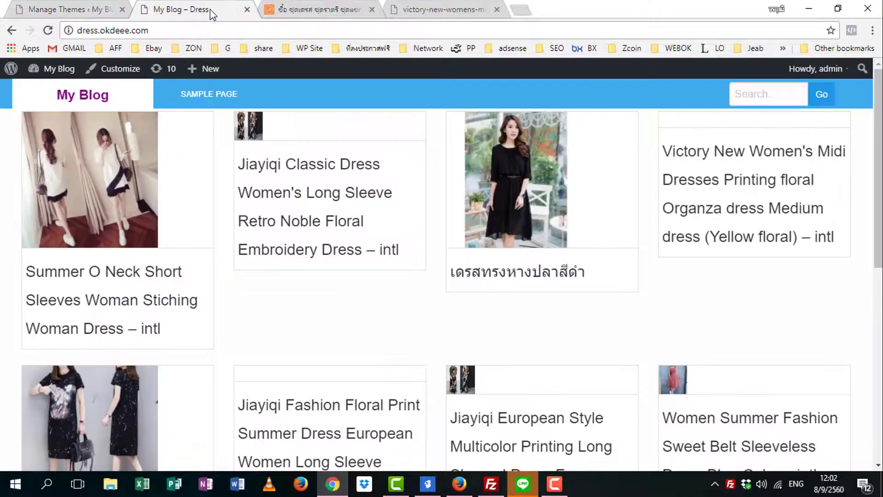
{"action": "left_click", "coordinate": [92, 9]}
{"action": "left_click", "coordinate": [183, 10]}
{"action": "left_click", "coordinate": [92, 9]}
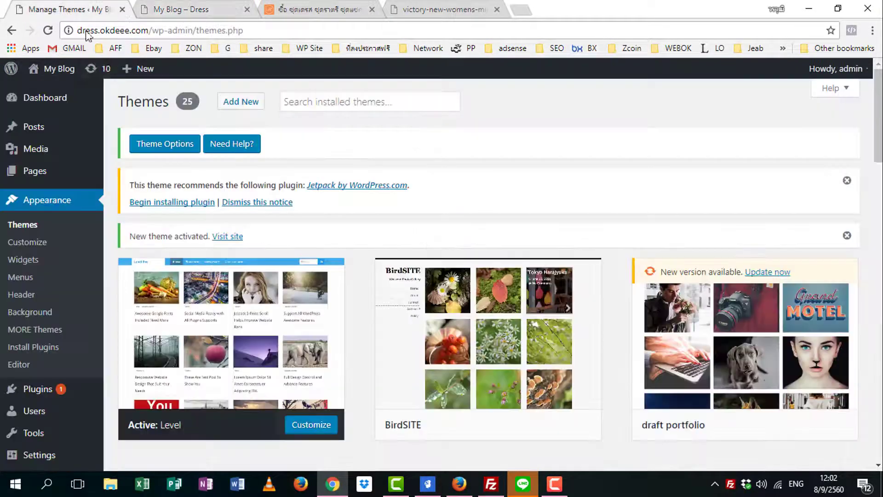
{"action": "scroll", "coordinate": [559, 293], "scroll_direction": "down", "scroll_amount": 7}
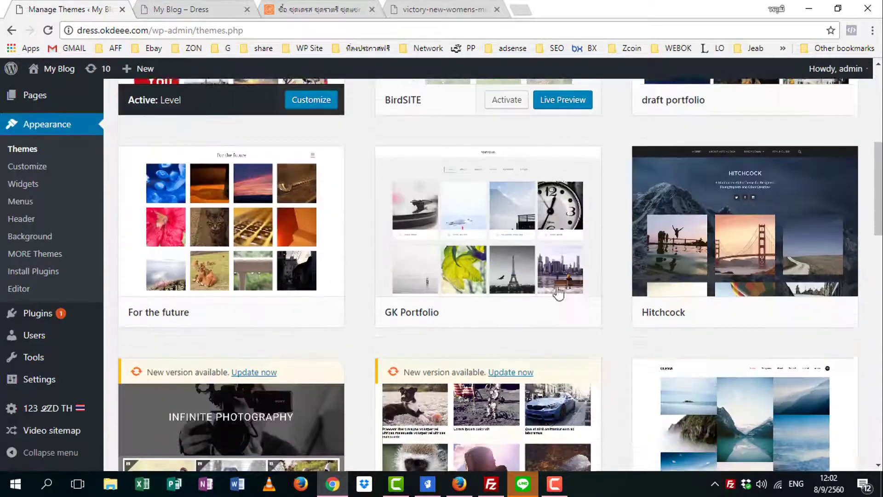
{"action": "scroll", "coordinate": [506, 298], "scroll_direction": "down", "scroll_amount": 3}
{"action": "scroll", "coordinate": [437, 286], "scroll_direction": "up", "scroll_amount": 7}
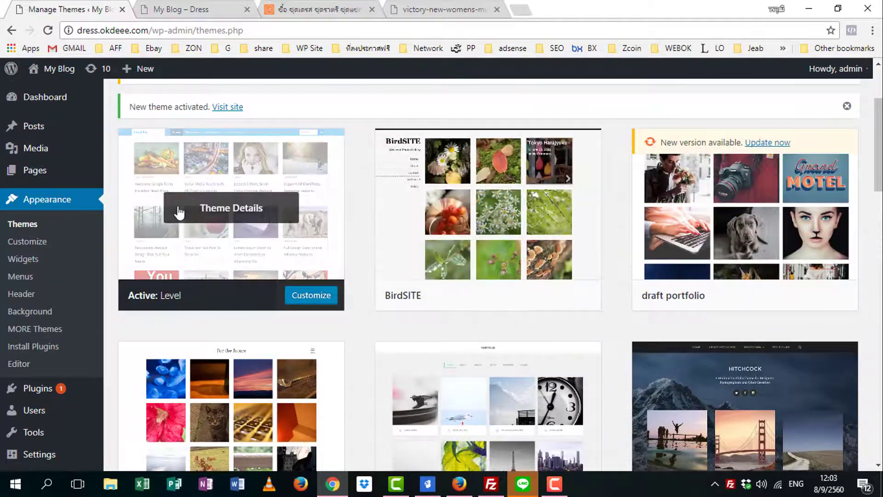
{"action": "scroll", "coordinate": [57, 244], "scroll_direction": "down", "scroll_amount": 6}
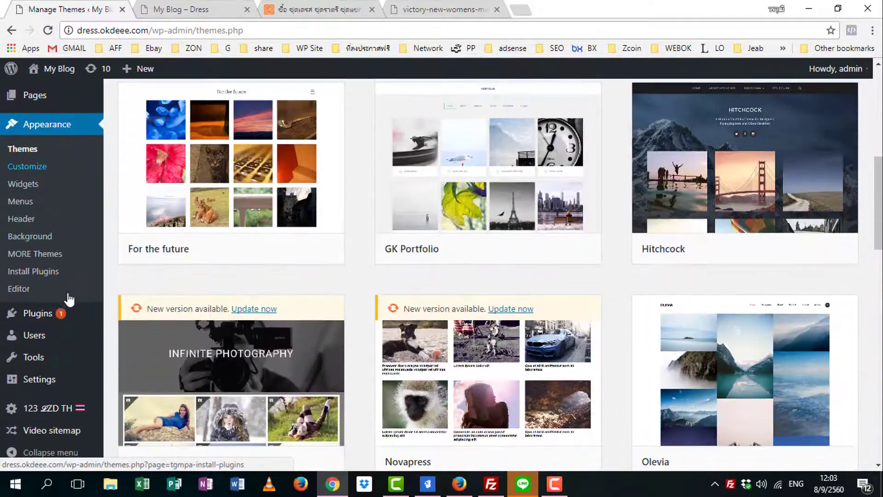
Search the plugin directory for "delete post", and install and activate the Bulk Delete plugin.
{"action": "mouse_move", "coordinate": [44, 312]}
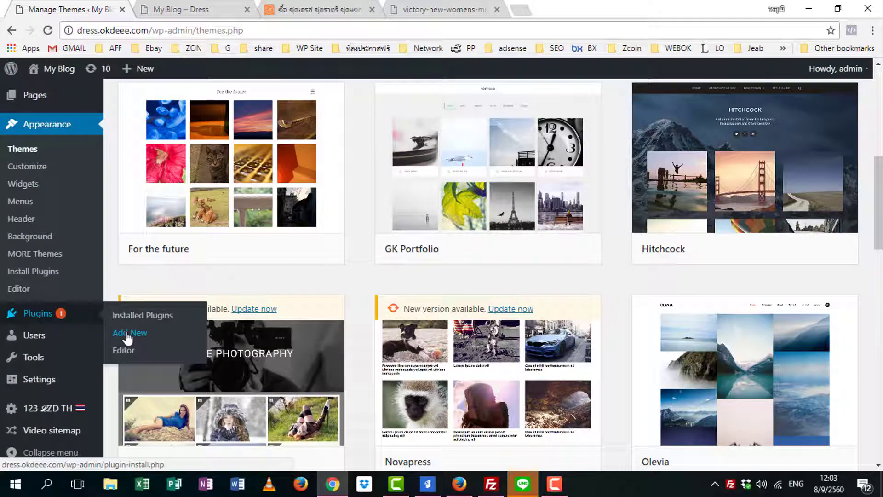
{"action": "left_click", "coordinate": [125, 331]}
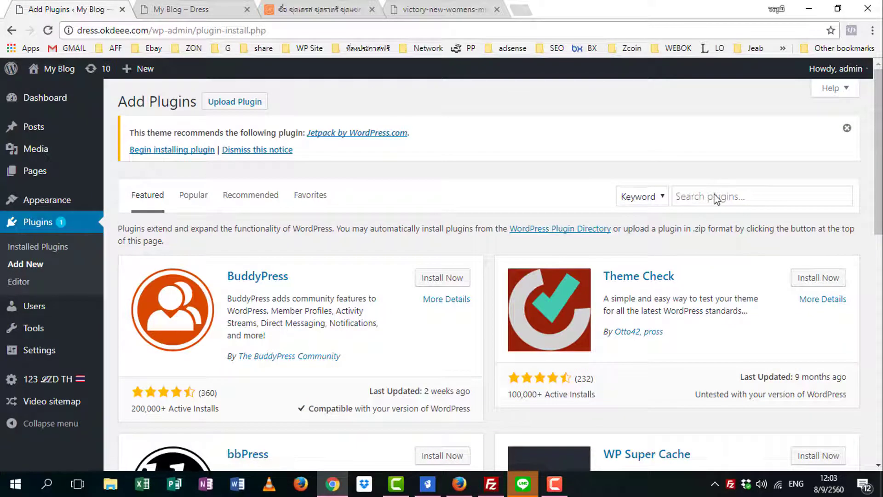
{"action": "left_click", "coordinate": [715, 195]}
{"action": "type", "text": "dele"}
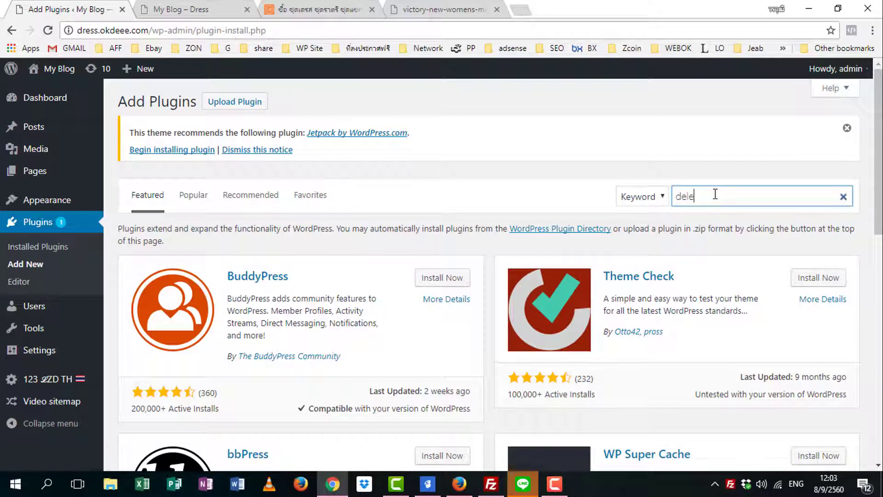
{"action": "key", "text": "Return"}
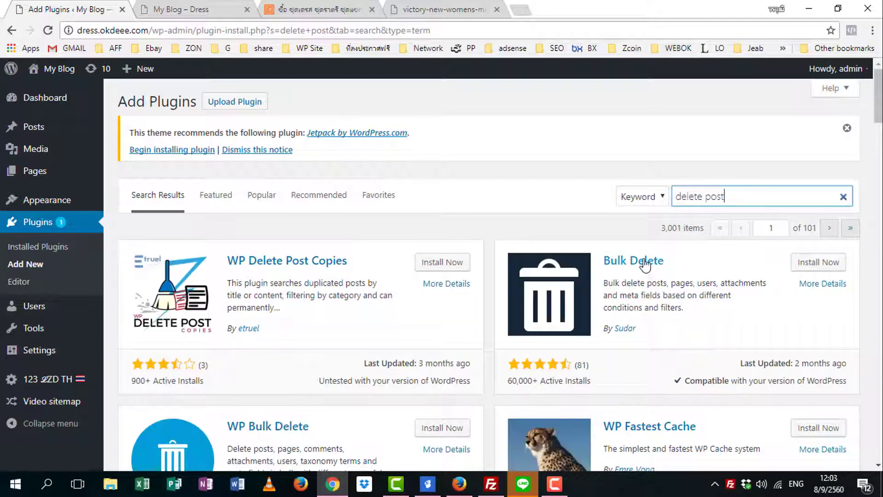
{"action": "left_click", "coordinate": [832, 266]}
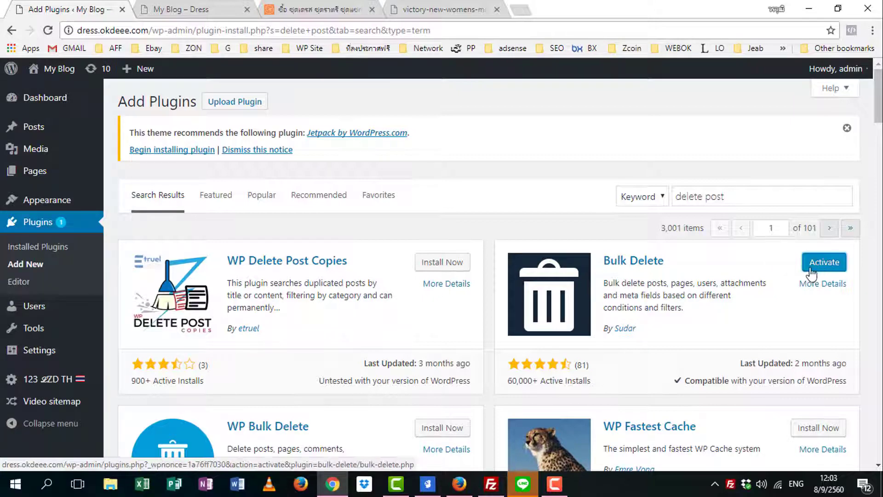
{"action": "left_click", "coordinate": [833, 263]}
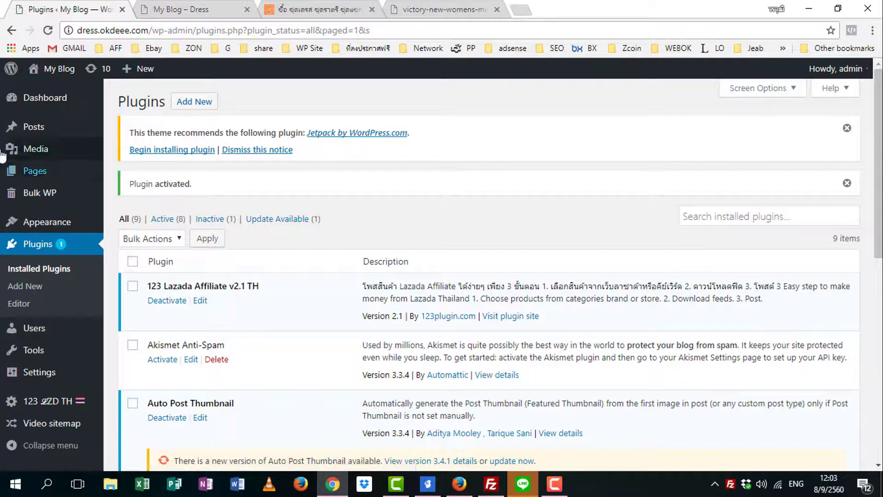
Find Bulk Delete among the installed plugins and open its Bulk Delete Posts page.
{"action": "scroll", "coordinate": [46, 313], "scroll_direction": "down", "scroll_amount": 2}
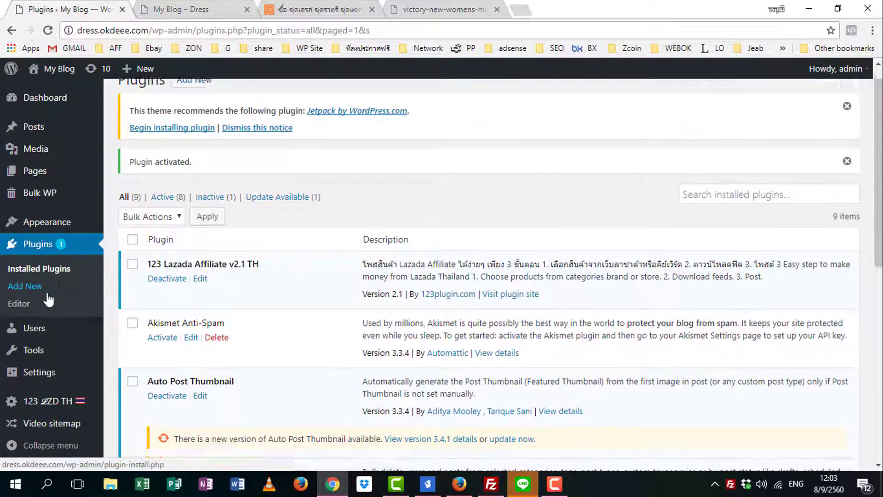
{"action": "mouse_move", "coordinate": [40, 353]}
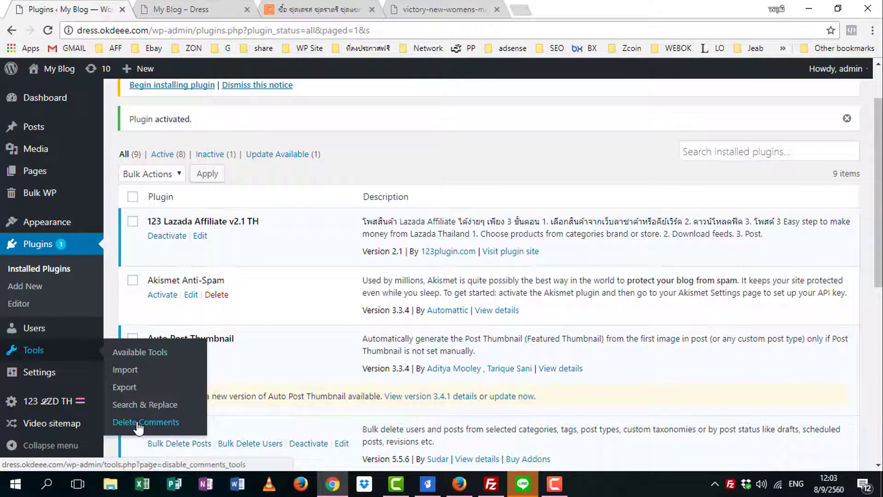
{"action": "scroll", "coordinate": [72, 367], "scroll_direction": "down", "scroll_amount": 3}
{"action": "mouse_move", "coordinate": [72, 369]}
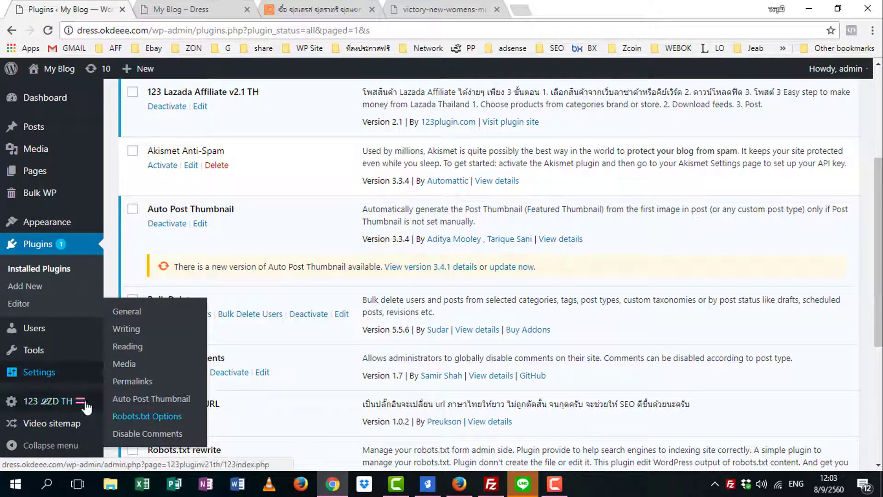
{"action": "mouse_move", "coordinate": [86, 407]}
{"action": "mouse_move", "coordinate": [45, 377]}
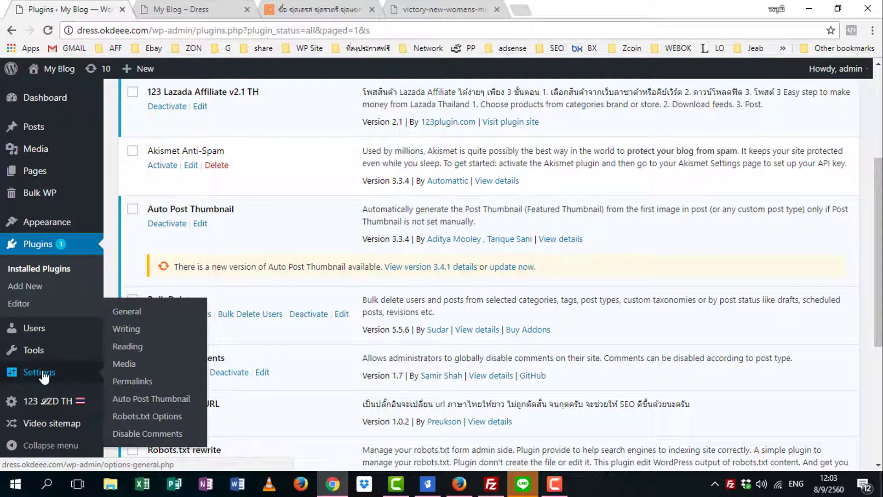
{"action": "scroll", "coordinate": [331, 217], "scroll_direction": "up", "scroll_amount": 2}
{"action": "scroll", "coordinate": [332, 219], "scroll_direction": "down", "scroll_amount": 1}
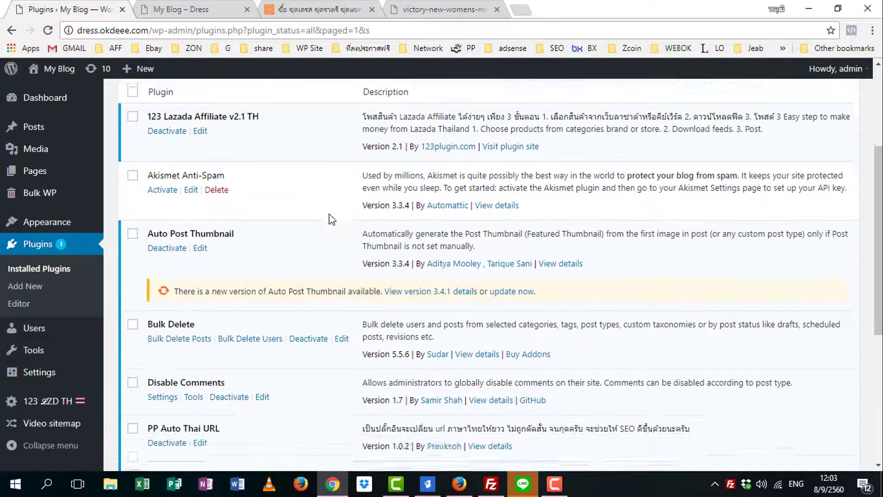
{"action": "scroll", "coordinate": [331, 219], "scroll_direction": "down", "scroll_amount": 3}
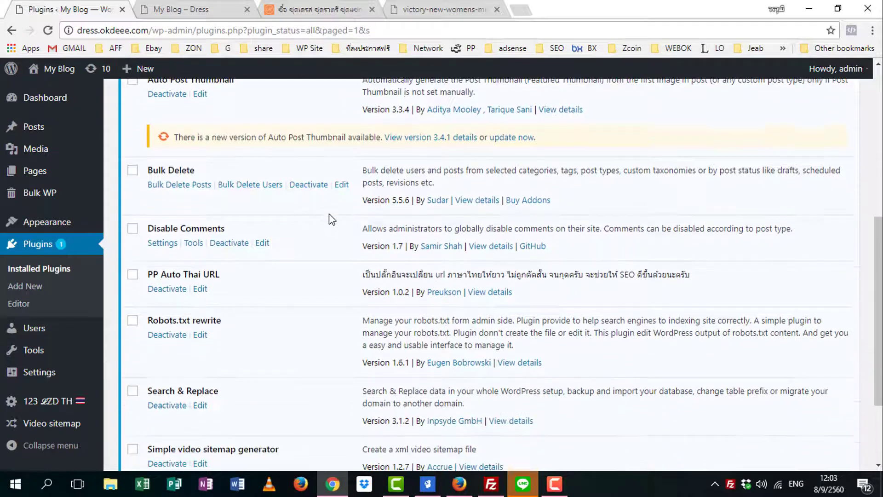
{"action": "left_click", "coordinate": [180, 185]}
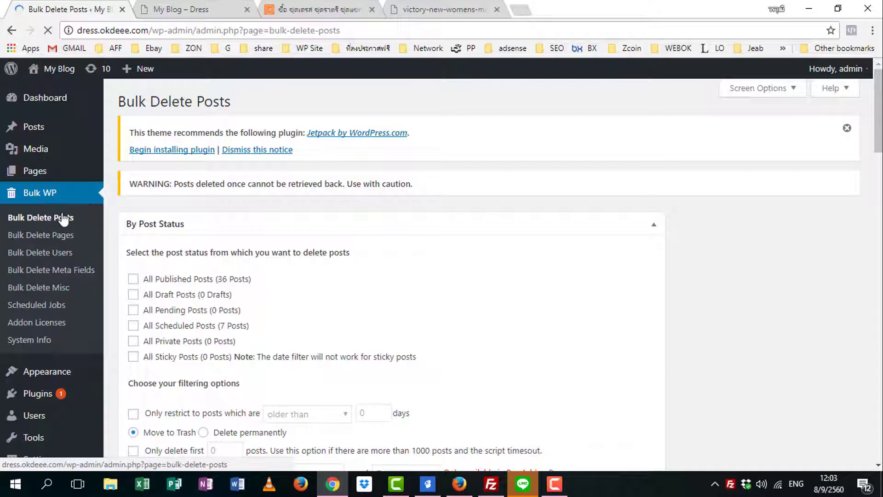
Select published, draft, pending, scheduled, private and sticky posts as the post statuses for bulk deletion.
{"action": "scroll", "coordinate": [154, 226], "scroll_direction": "down", "scroll_amount": 1}
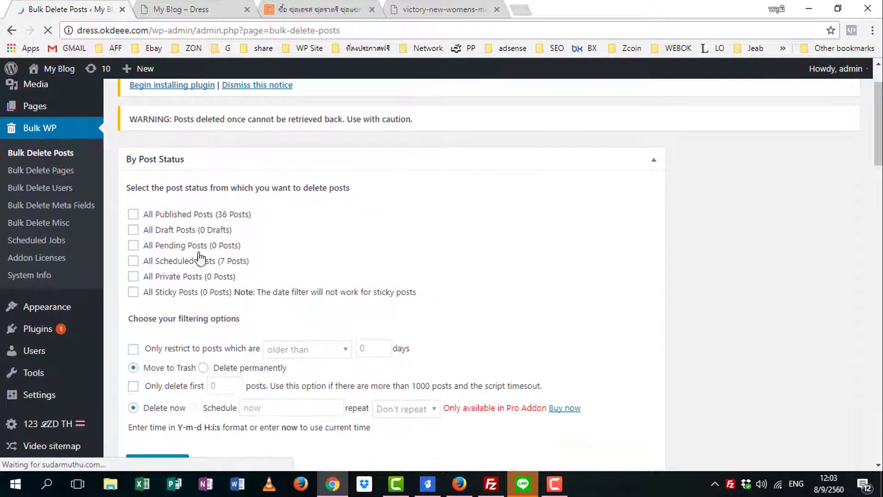
{"action": "left_click", "coordinate": [133, 214]}
{"action": "left_click", "coordinate": [134, 229]}
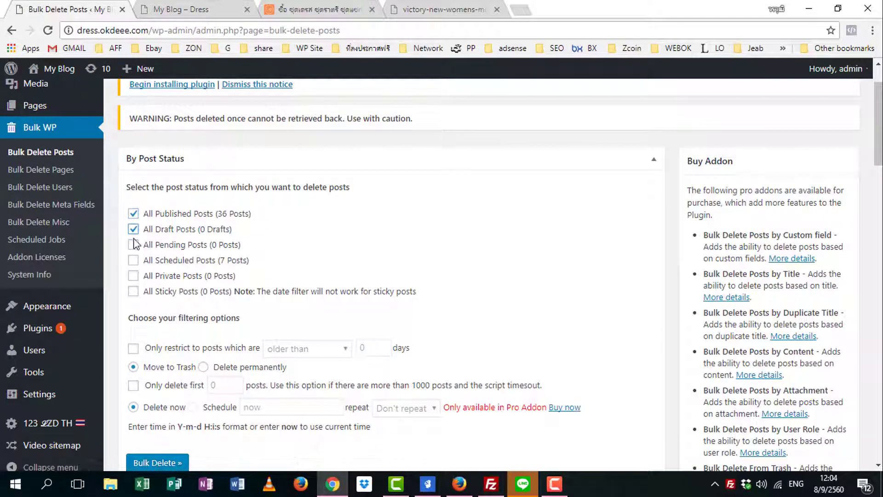
{"action": "left_click", "coordinate": [133, 244]}
{"action": "left_click", "coordinate": [134, 261]}
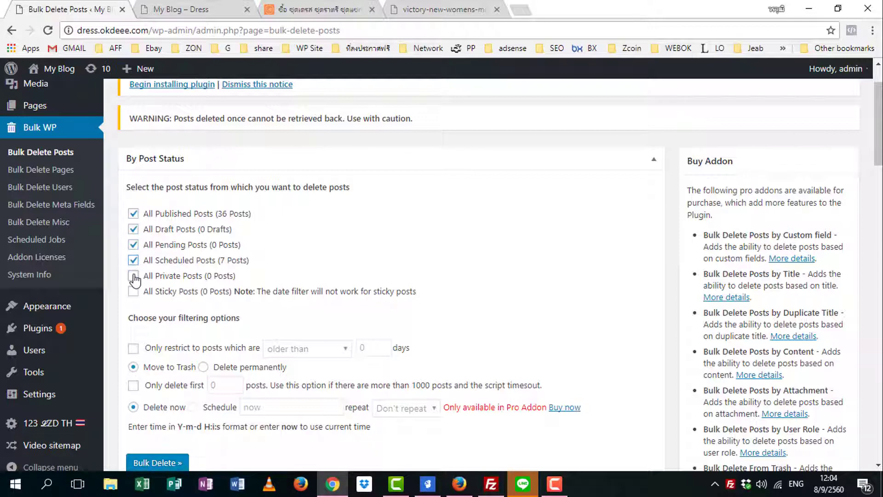
{"action": "left_click", "coordinate": [133, 275]}
{"action": "left_click", "coordinate": [133, 291]}
Run and confirm the bulk deletion with Move to Trash and Delete now set, and dismiss the page's notices.
{"action": "scroll", "coordinate": [321, 269], "scroll_direction": "down", "scroll_amount": 1}
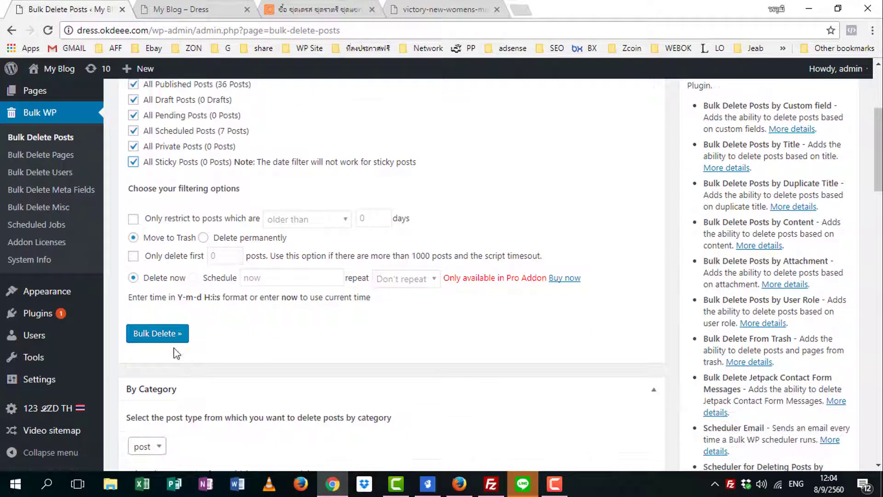
{"action": "left_click", "coordinate": [158, 334]}
{"action": "left_click", "coordinate": [495, 107]}
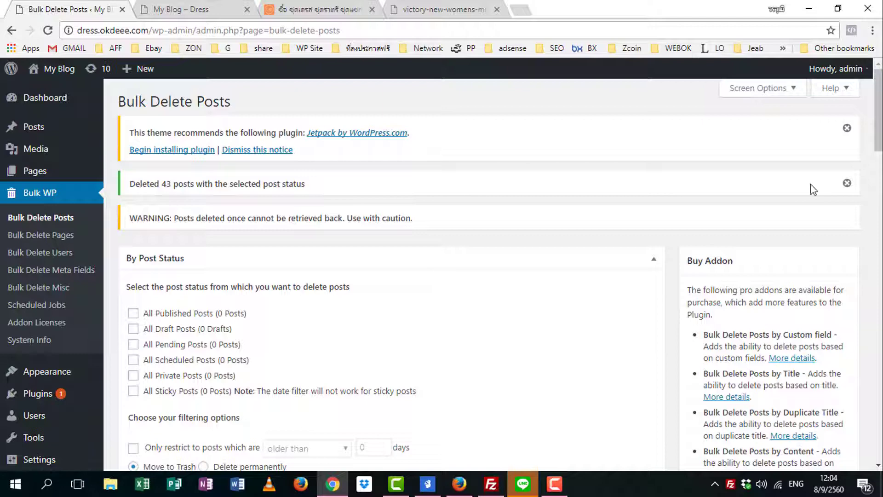
{"action": "left_click", "coordinate": [846, 183]}
{"action": "left_click", "coordinate": [846, 127]}
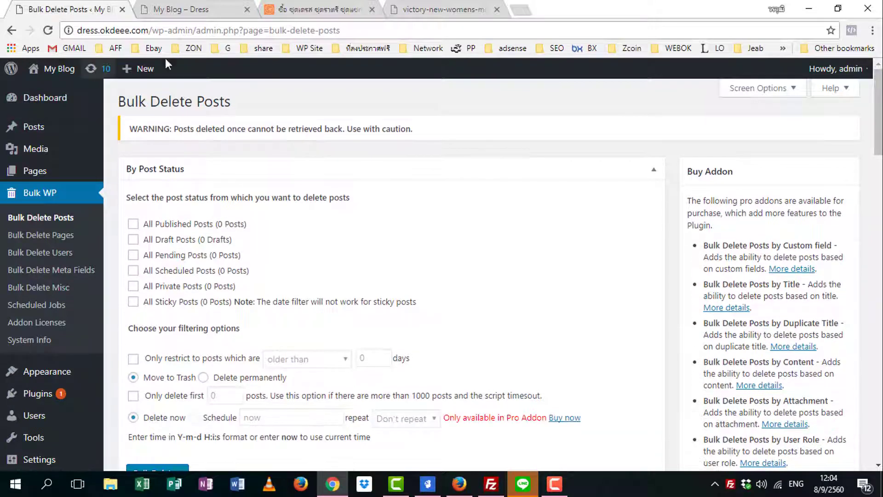
Reload the blog's front page to check whether any posts remain, and return to the Bulk Delete Posts page.
{"action": "left_click", "coordinate": [184, 9]}
{"action": "left_click", "coordinate": [47, 31]}
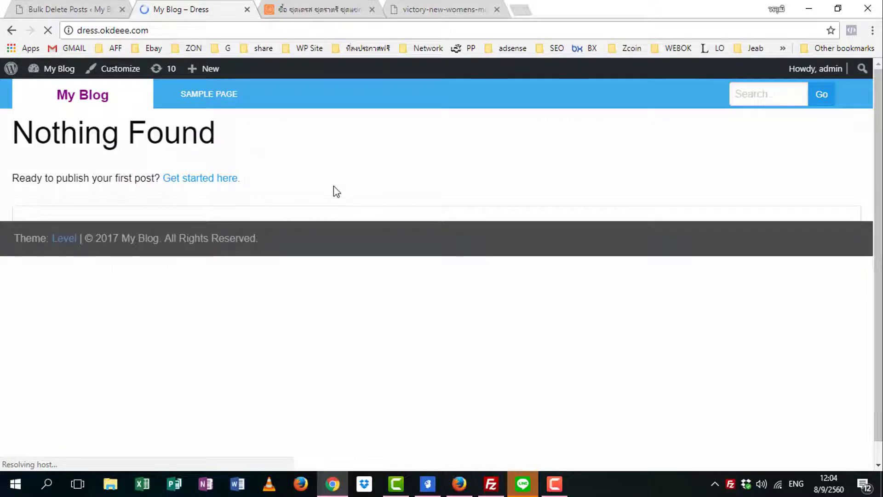
{"action": "left_click", "coordinate": [64, 11]}
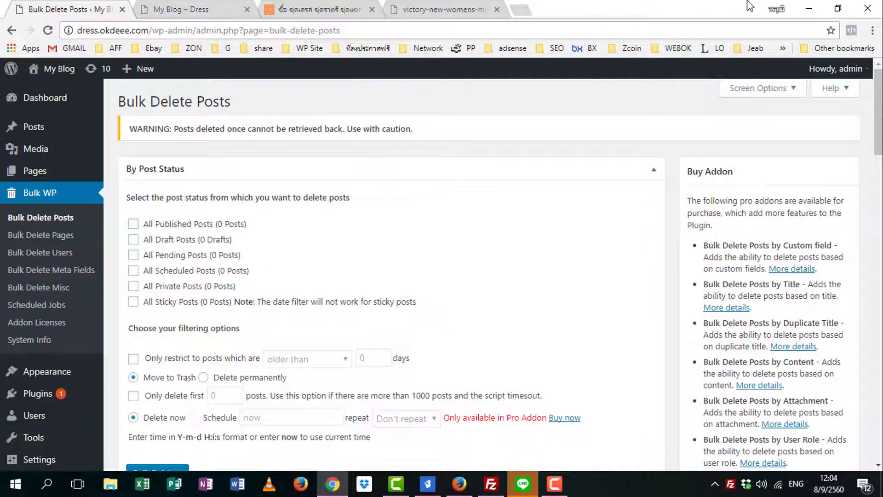
Switch to FileZilla and go up from the remote themes folder to the site's wp-content folder.
{"action": "left_click", "coordinate": [809, 11]}
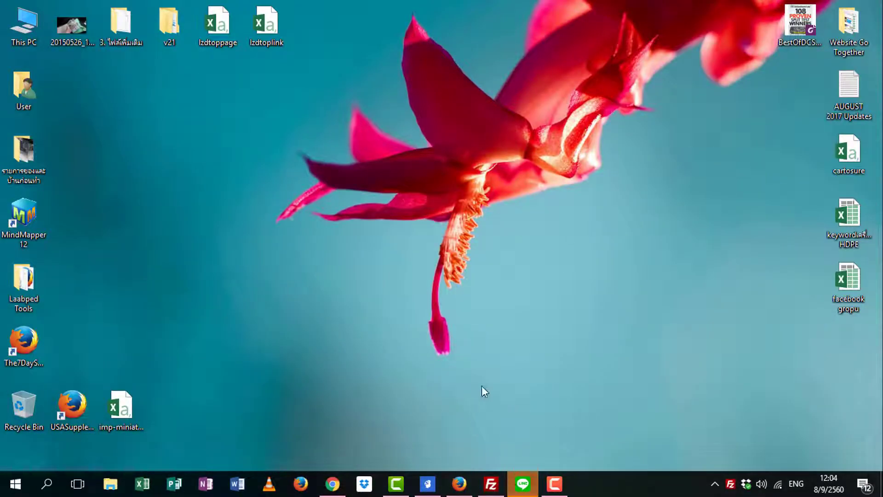
{"action": "left_click", "coordinate": [491, 483]}
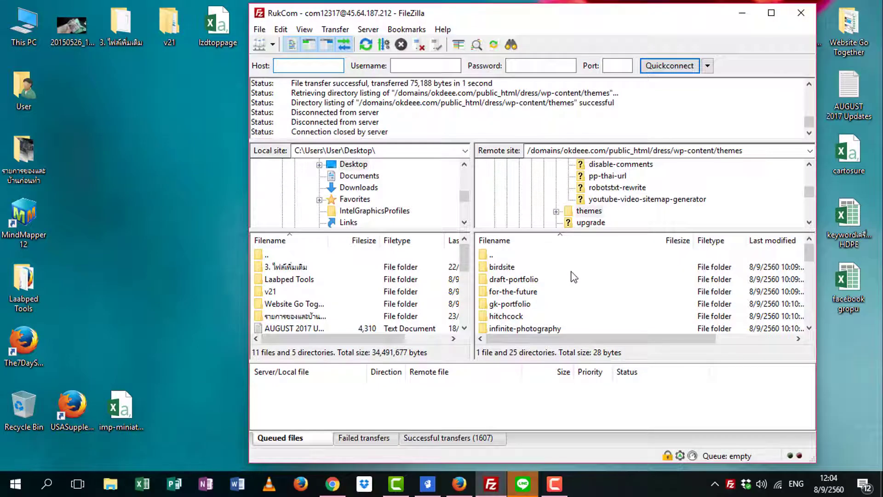
{"action": "scroll", "coordinate": [573, 276], "scroll_direction": "down", "scroll_amount": 1}
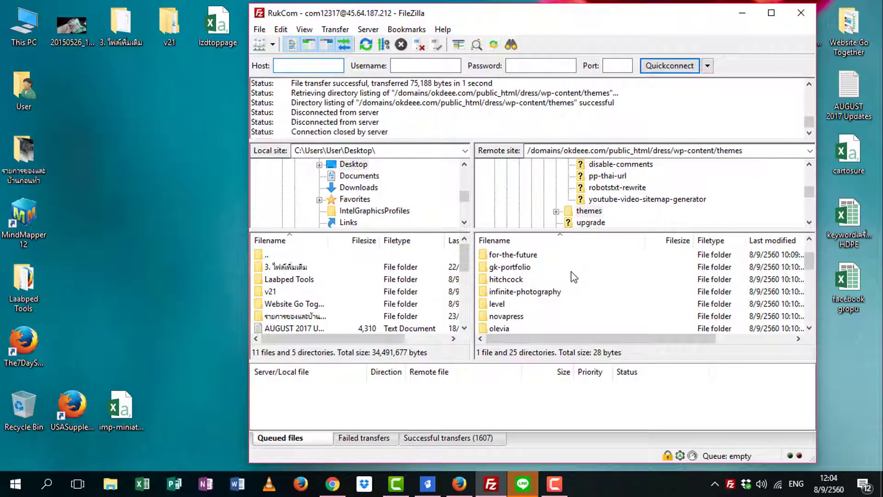
{"action": "scroll", "coordinate": [547, 269], "scroll_direction": "up", "scroll_amount": 1}
{"action": "double_click", "coordinate": [508, 253]}
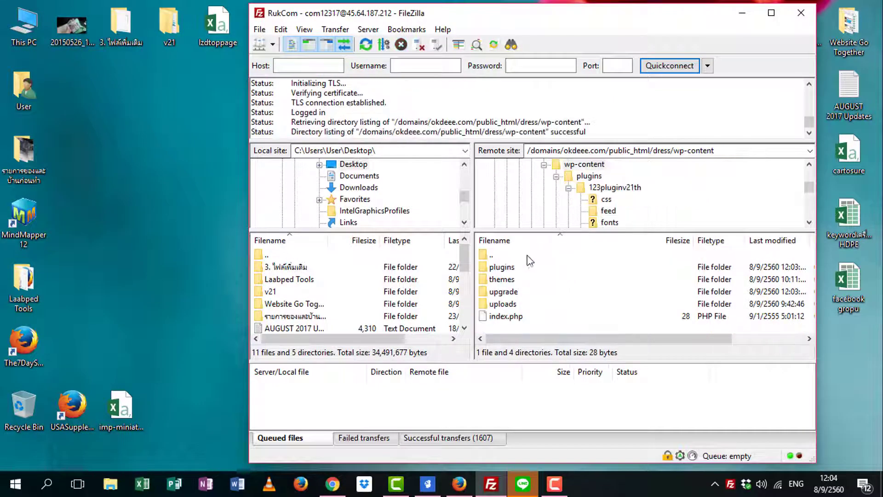
Download dressv2.csv from the 123pluginv21th plugin's remote feed folder to the desktop, and minimise FileZilla.
{"action": "double_click", "coordinate": [505, 266]}
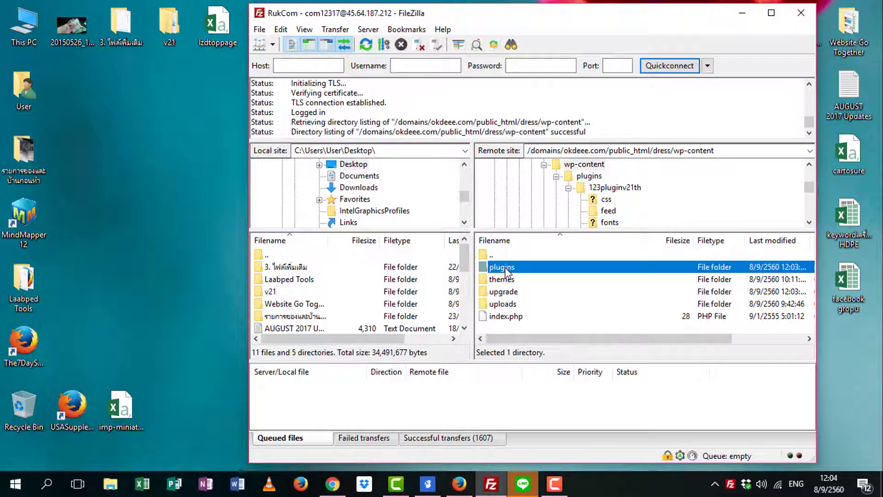
{"action": "double_click", "coordinate": [515, 267]}
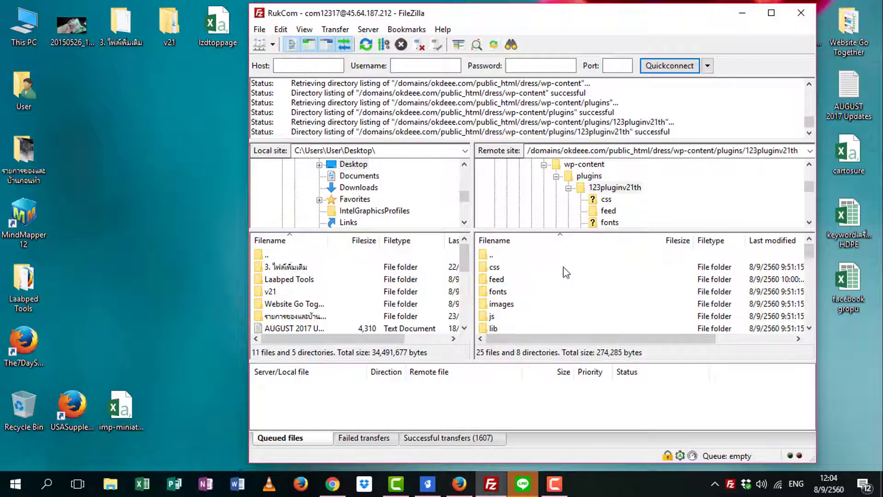
{"action": "double_click", "coordinate": [496, 279]}
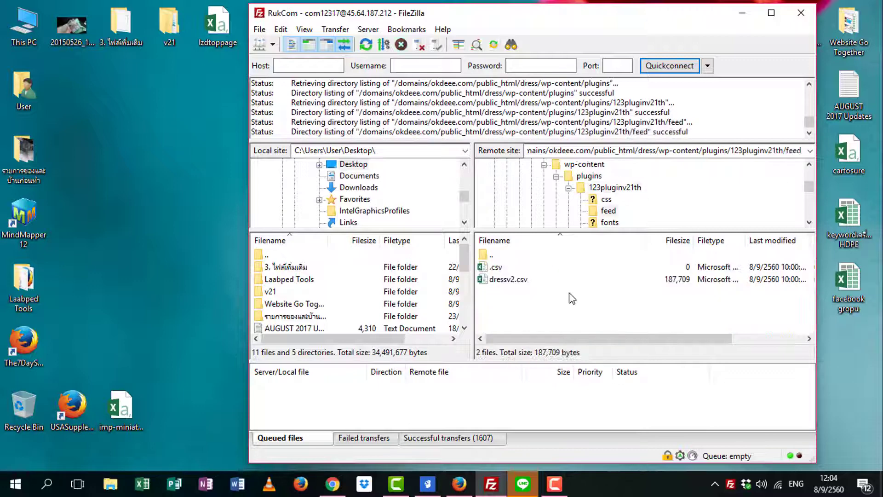
{"action": "left_click", "coordinate": [513, 282]}
{"action": "left_click_drag", "start_coordinate": [133, 265], "coordinate": [133, 266]}
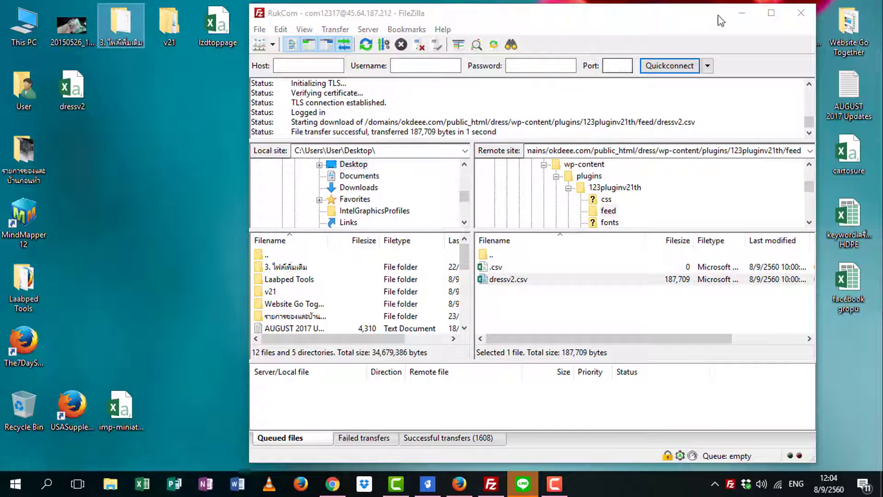
{"action": "left_click", "coordinate": [742, 13]}
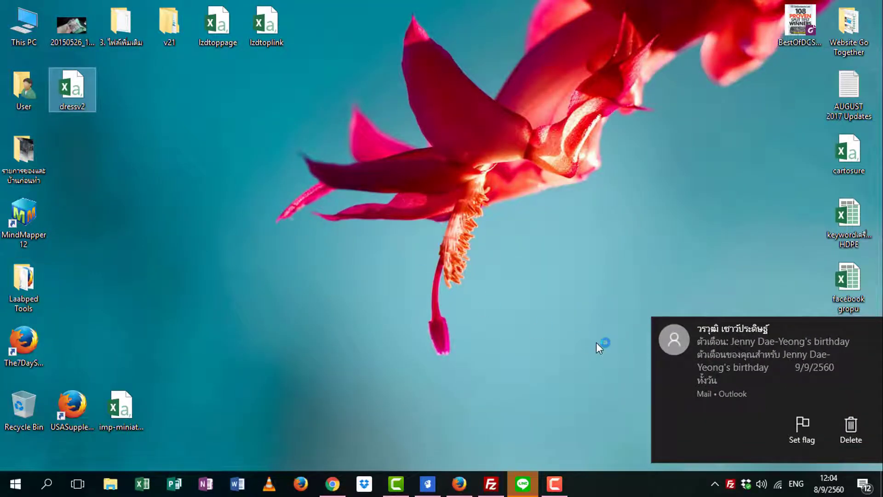
Open the downloaded dressv2 file in Excel, look through its rows of product links, and close it.
{"action": "left_click", "coordinate": [850, 425]}
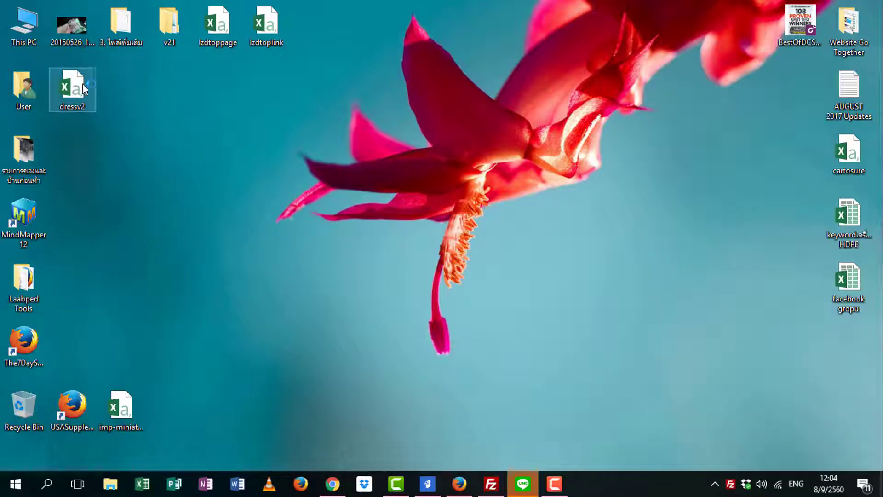
{"action": "double_click", "coordinate": [54, 91]}
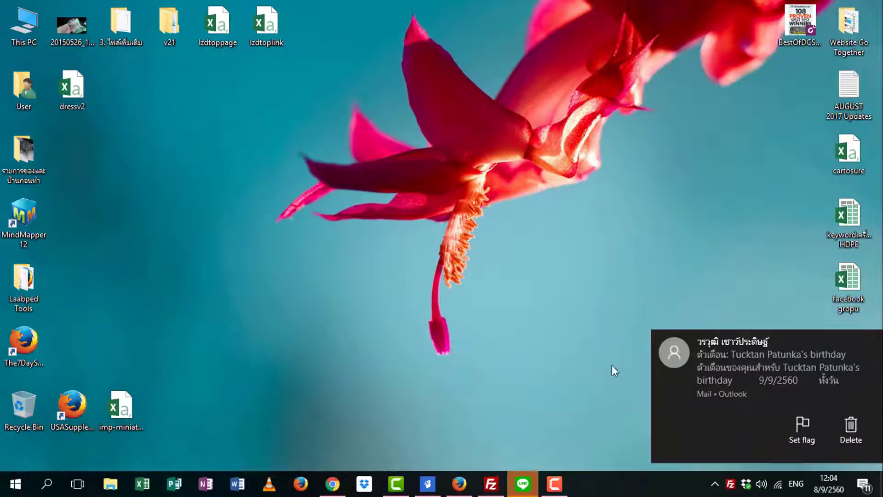
{"action": "left_click", "coordinate": [872, 344]}
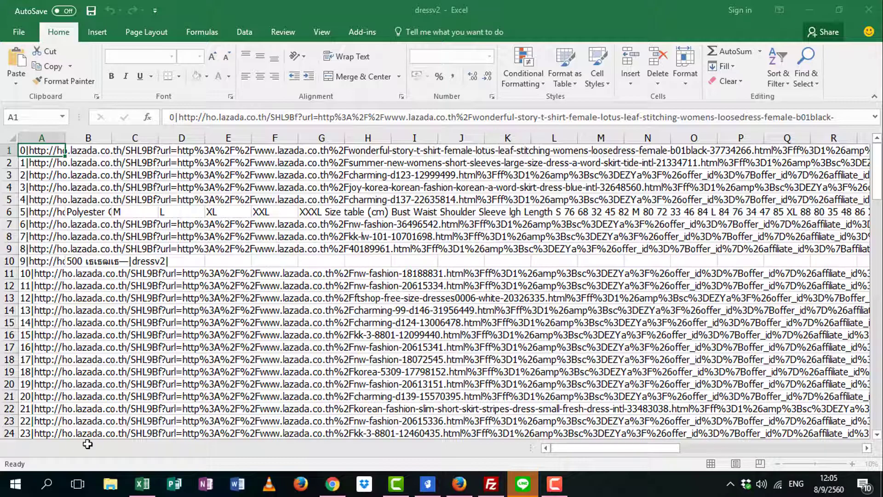
{"action": "scroll", "coordinate": [838, 185], "scroll_direction": "down", "scroll_amount": 5}
{"action": "scroll", "coordinate": [837, 185], "scroll_direction": "down", "scroll_amount": 1}
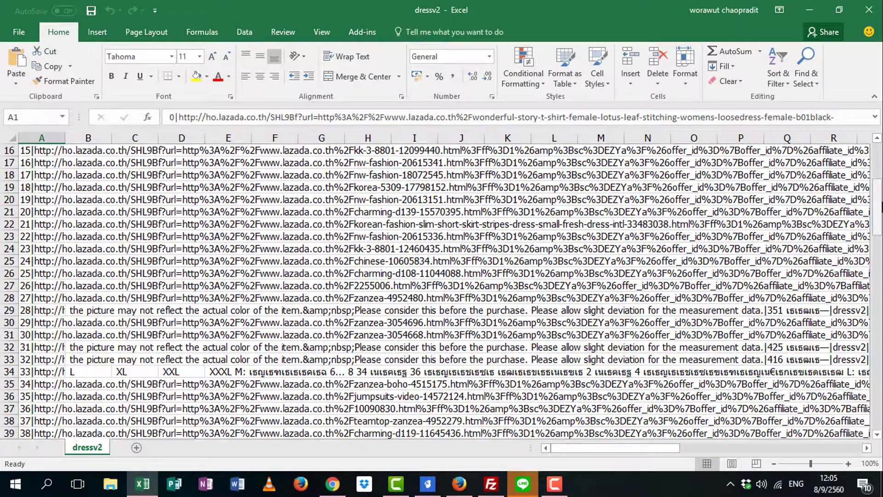
{"action": "left_click_drag", "start_coordinate": [876, 231], "coordinate": [876, 281]}
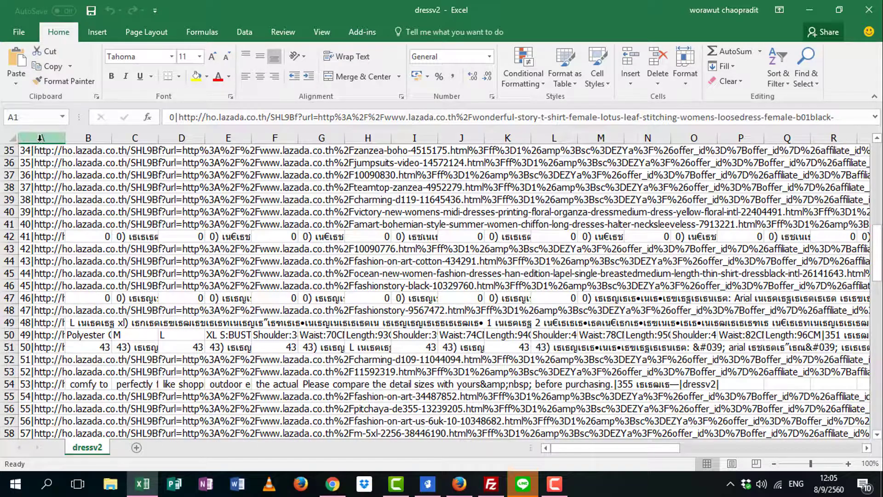
{"action": "left_click", "coordinate": [41, 138]}
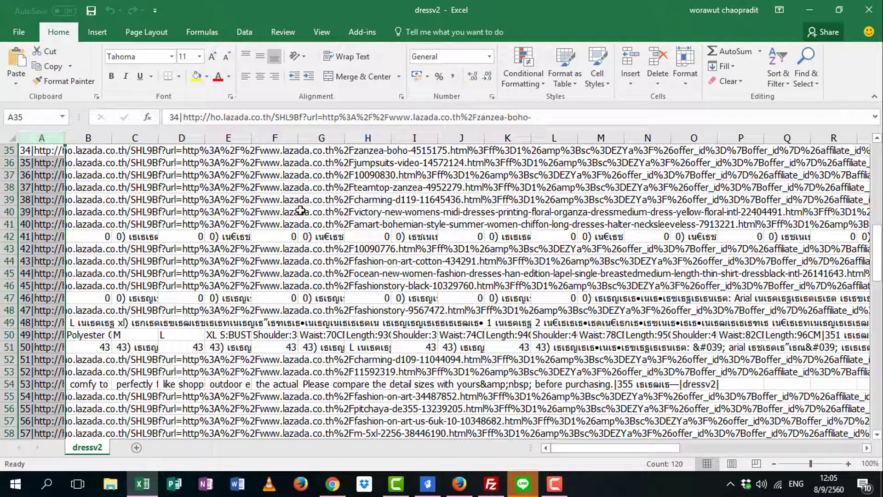
{"action": "left_click", "coordinate": [869, 10]}
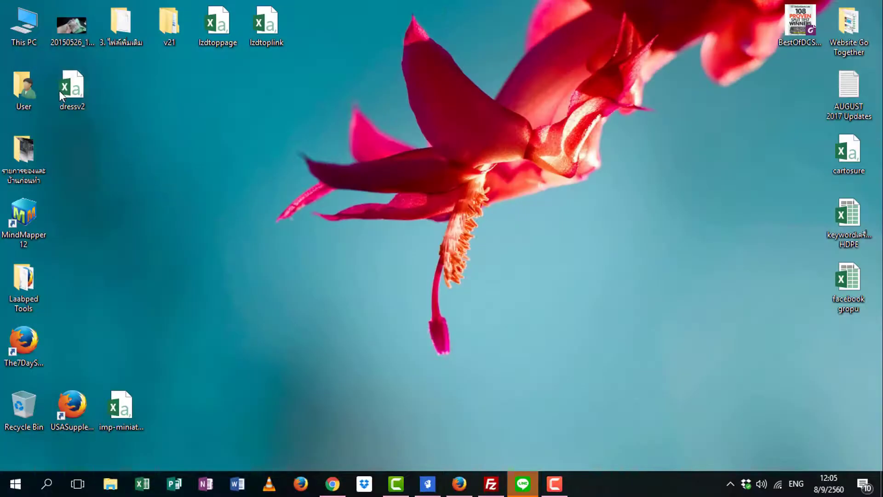
Open the dressv2 file from the desktop in Notepad.
{"action": "right_click", "coordinate": [68, 87]}
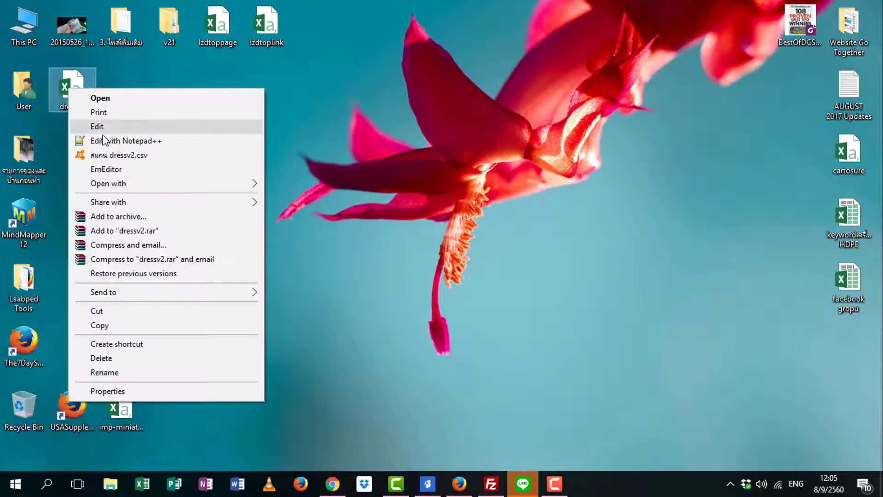
{"action": "mouse_move", "coordinate": [129, 187]}
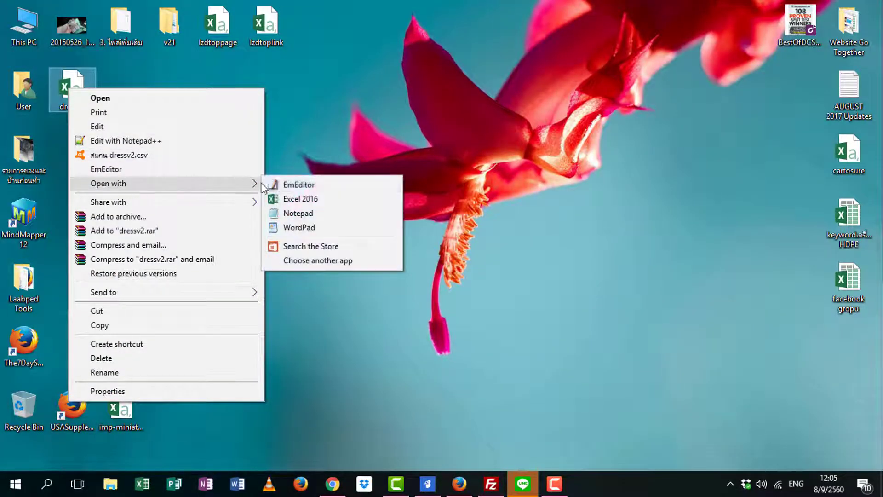
{"action": "left_click", "coordinate": [301, 214]}
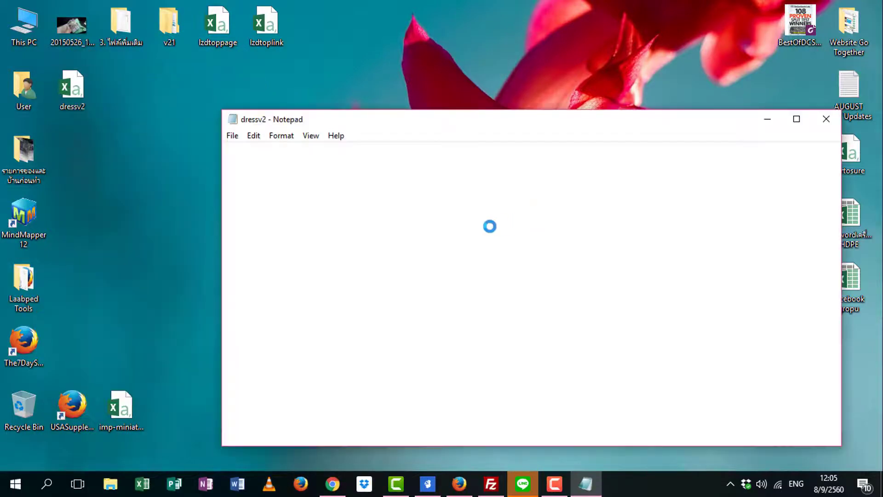
{"action": "key", "text": "ctrl+f"}
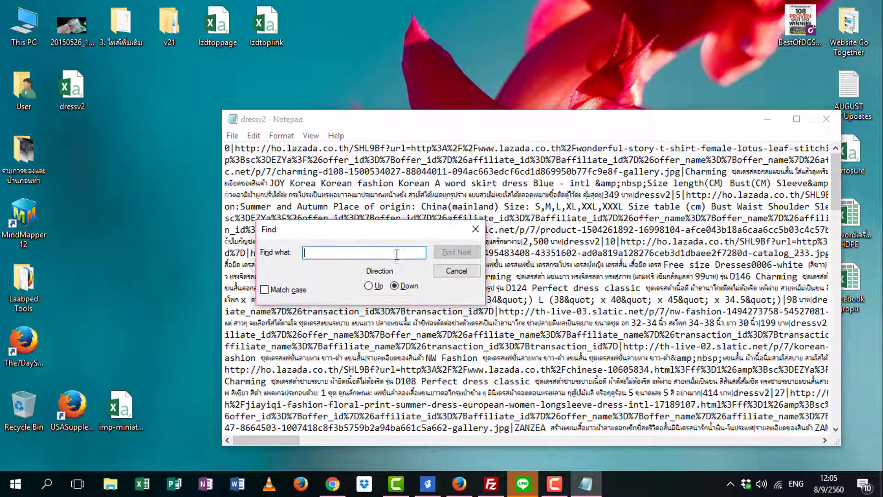
{"action": "left_click", "coordinate": [475, 228]}
Replace every occurrence of gallery.jpg with zoom.jpg throughout the dressv2 text.
{"action": "left_click", "coordinate": [253, 135]}
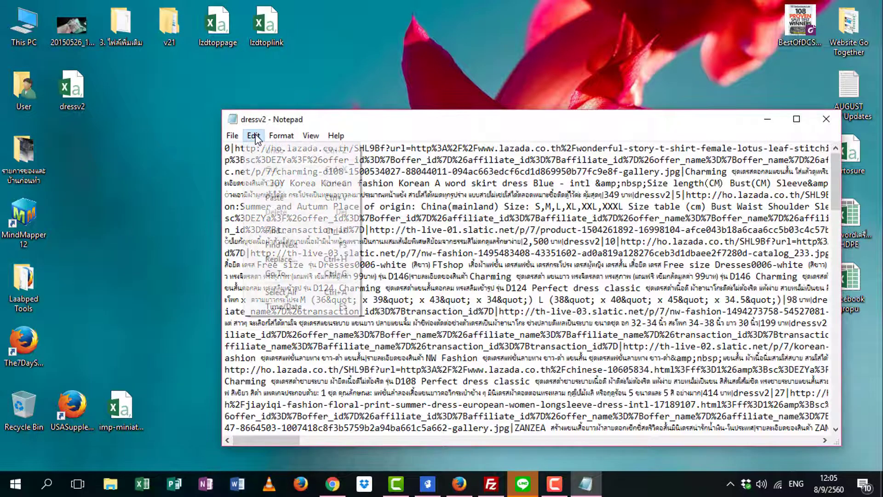
{"action": "left_click", "coordinate": [291, 258]}
{"action": "type", "text": "gallery.jpg"}
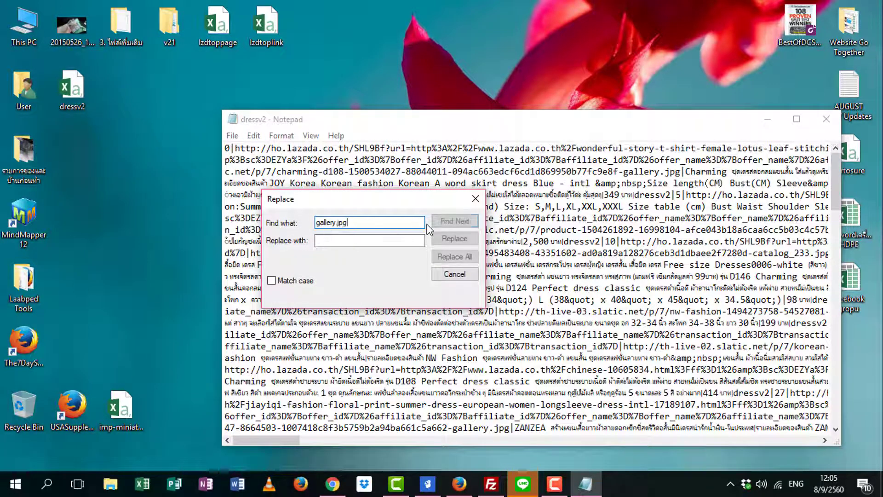
{"action": "left_click", "coordinate": [343, 241]}
{"action": "type", "text": "gallery.jpg"}
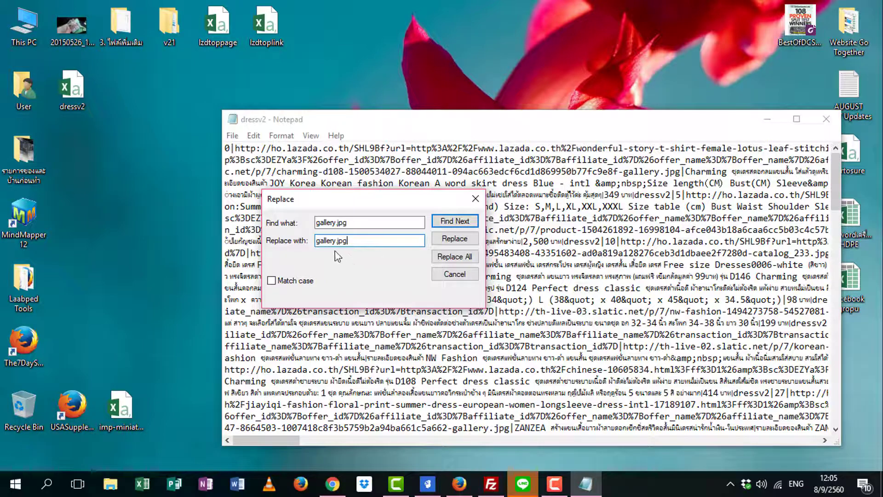
{"action": "left_click_drag", "start_coordinate": [333, 241], "coordinate": [312, 244]}
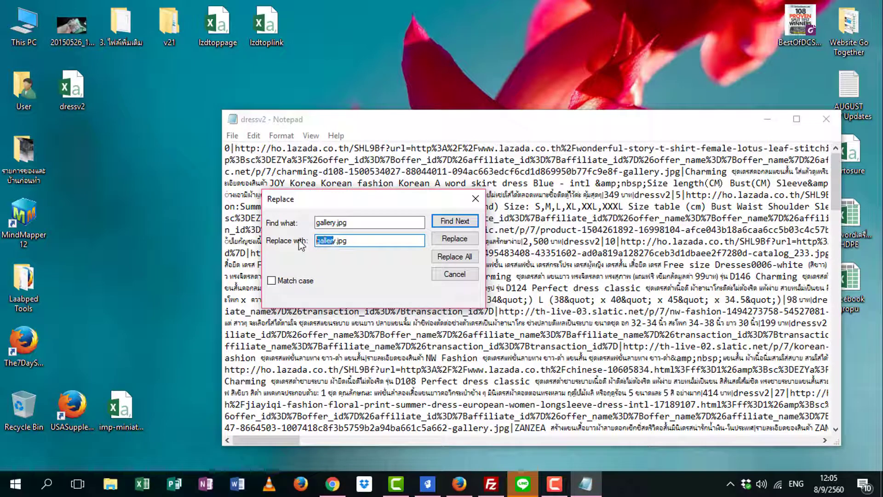
{"action": "key", "text": "BackSpace"}
{"action": "left_click", "coordinate": [464, 258]}
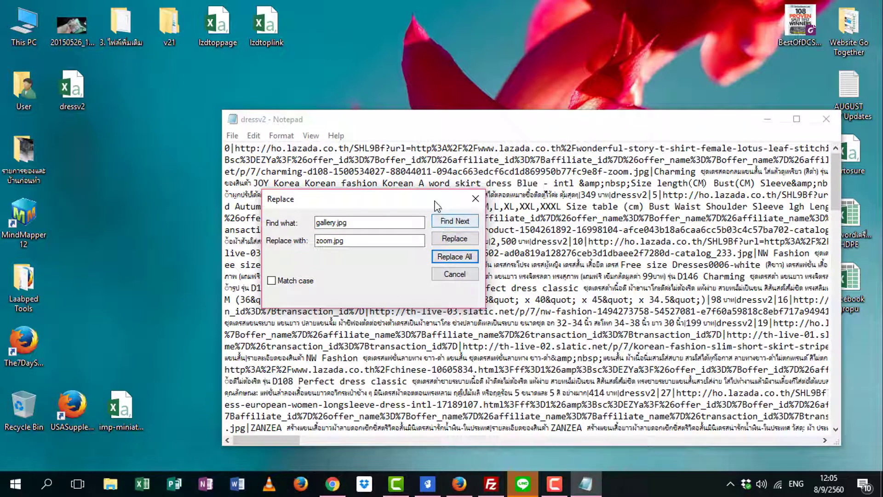
{"action": "left_click_drag", "start_coordinate": [437, 205], "coordinate": [514, 187]}
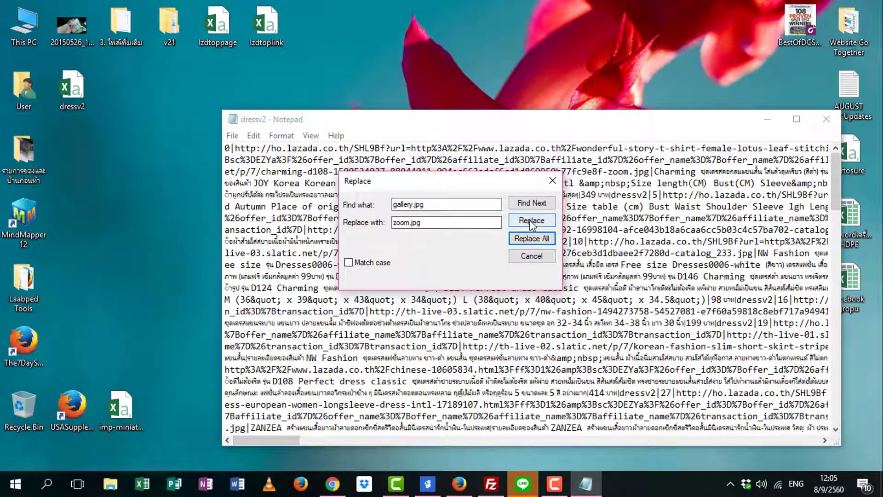
{"action": "left_click", "coordinate": [553, 180]}
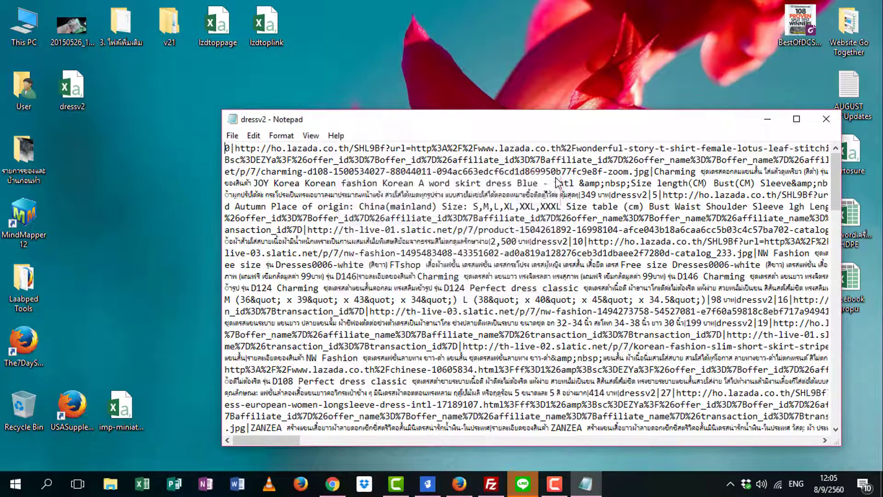
Close Notepad and save the changes to dressv2.csv.
{"action": "left_click", "coordinate": [826, 118]}
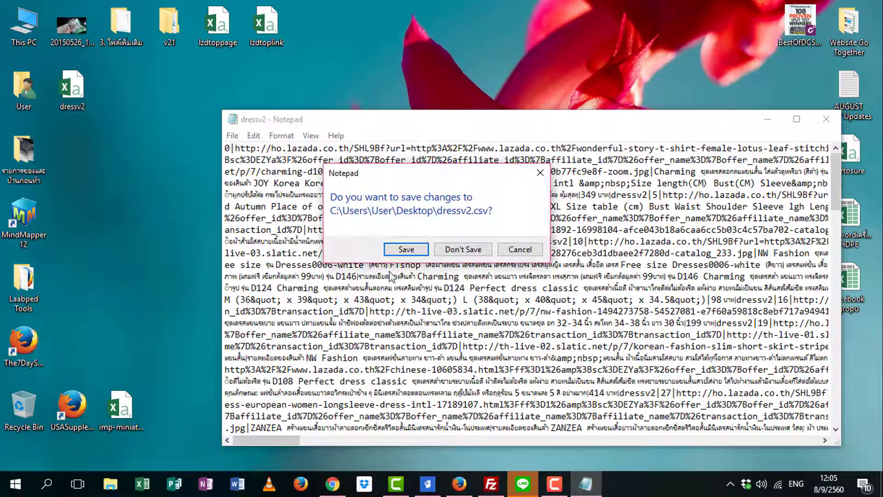
{"action": "left_click", "coordinate": [405, 249]}
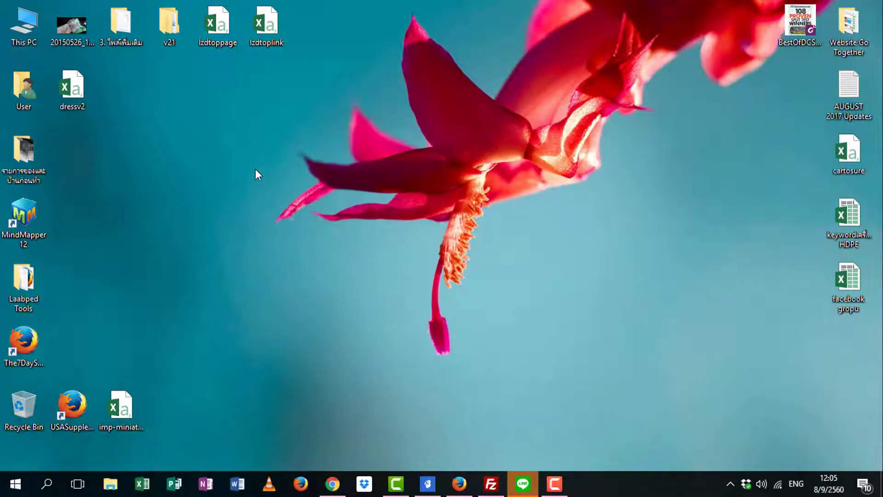
{"action": "right_click", "coordinate": [255, 169]}
{"action": "left_click", "coordinate": [286, 208]}
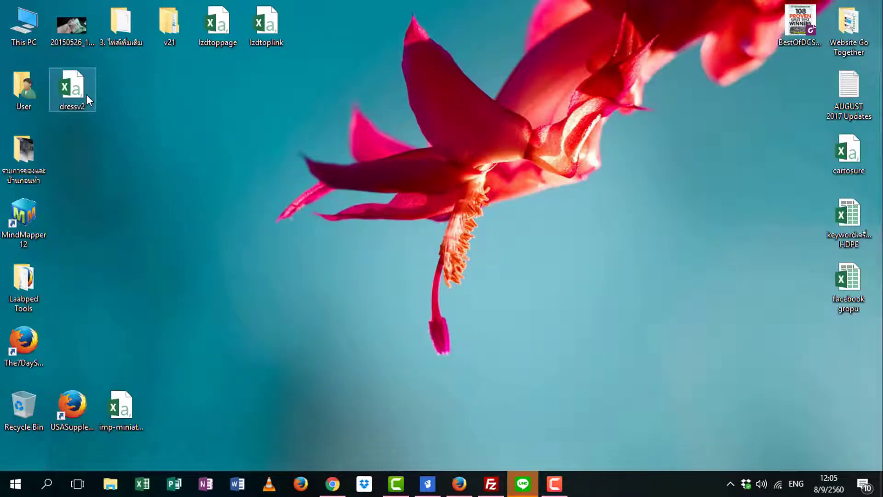
Switch to FileZilla and upload the edited dressv2 file from the desktop to the plugin's remote feed folder.
{"action": "left_click", "coordinate": [491, 483]}
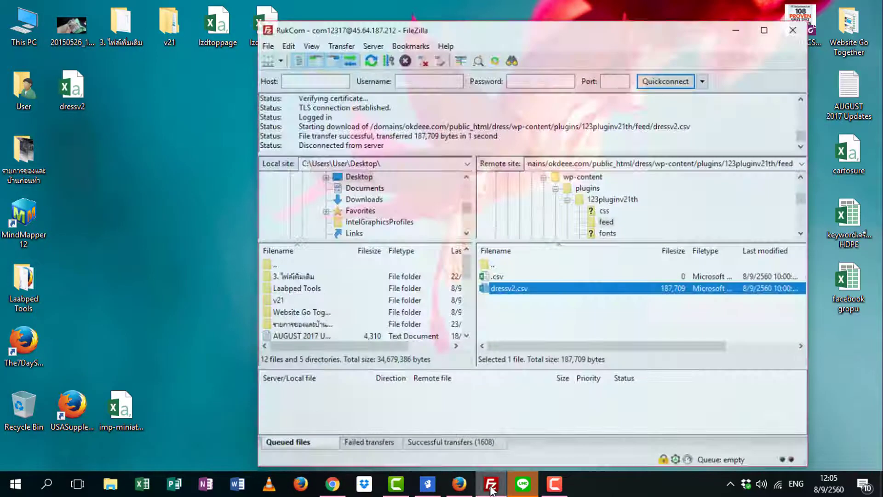
{"action": "left_click_drag", "start_coordinate": [72, 88], "coordinate": [532, 307]}
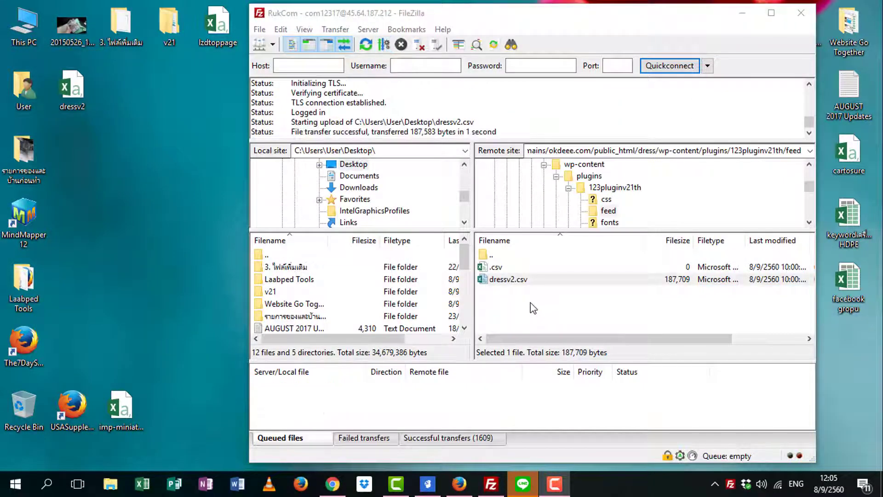
{"action": "left_click", "coordinate": [741, 13]}
Switch to the blog's admin in Chrome and open the 123 LZD TH plugin's Post page.
{"action": "left_click", "coordinate": [331, 485]}
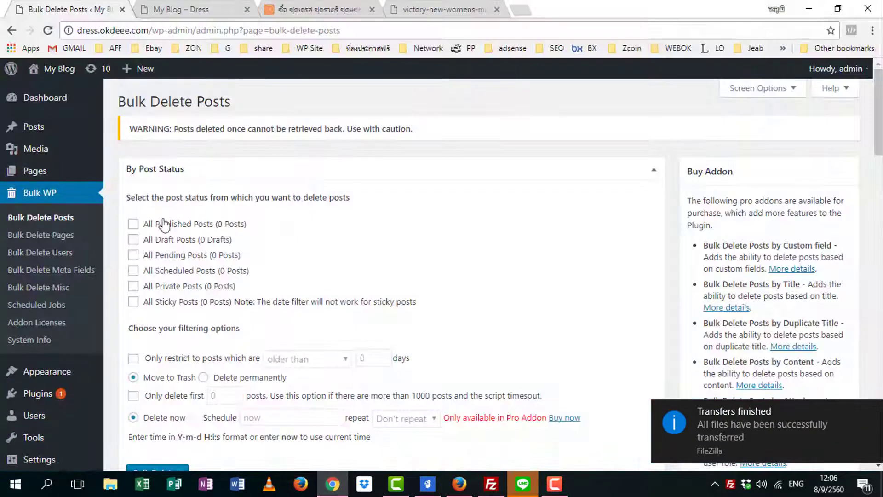
{"action": "scroll", "coordinate": [54, 282], "scroll_direction": "down", "scroll_amount": 7}
{"action": "mouse_move", "coordinate": [45, 409]}
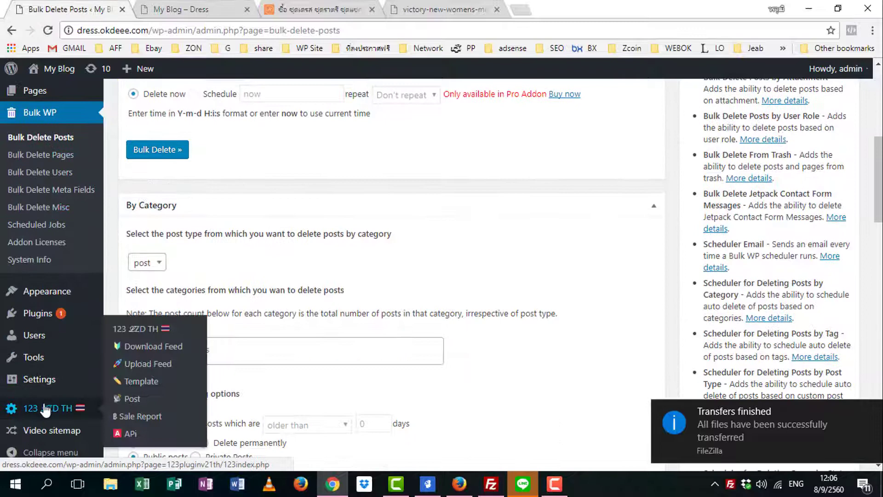
{"action": "left_click", "coordinate": [132, 399]}
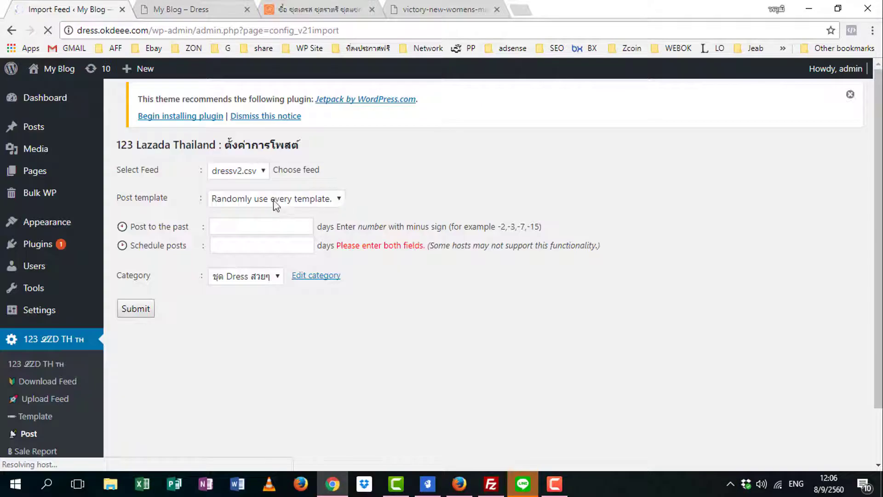
Set Post to the past to -30 days and Schedule posts to 1 day, and submit the dressv2.csv feed for posting.
{"action": "left_click", "coordinate": [219, 225]}
{"action": "type", "text": "-"}
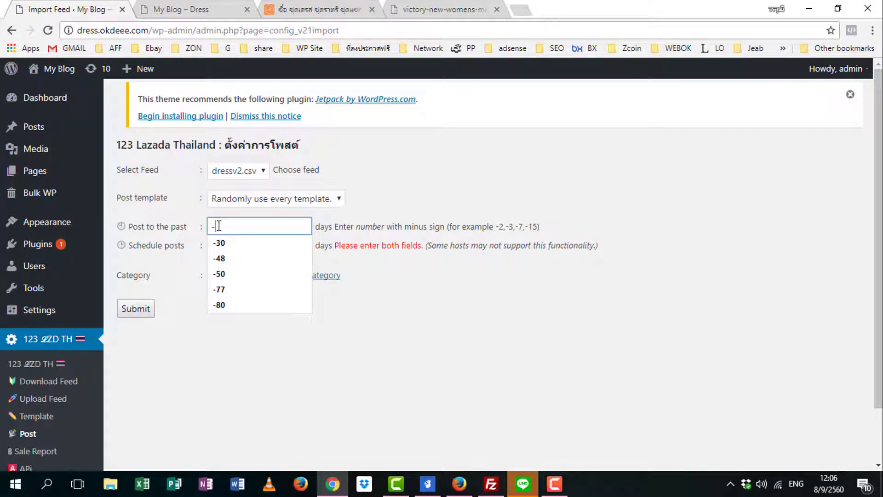
{"action": "type", "text": "30"}
{"action": "left_click", "coordinate": [278, 250]}
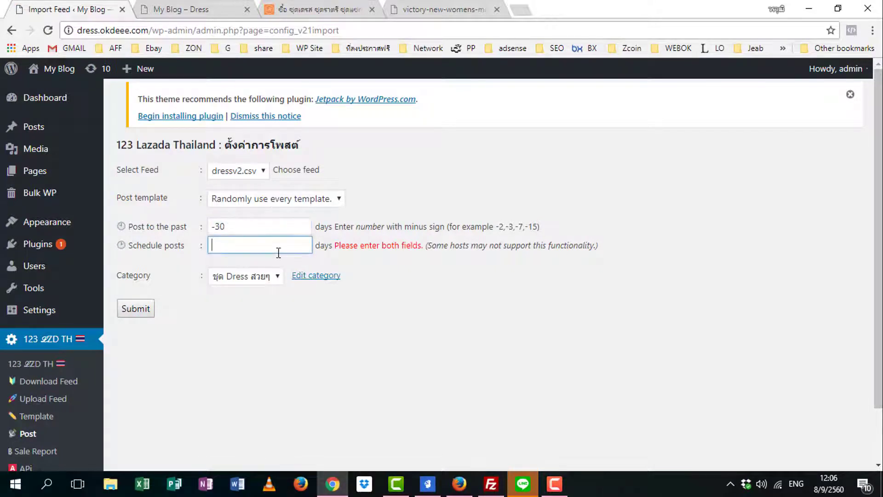
{"action": "type", "text": "1"}
{"action": "left_click", "coordinate": [272, 297]}
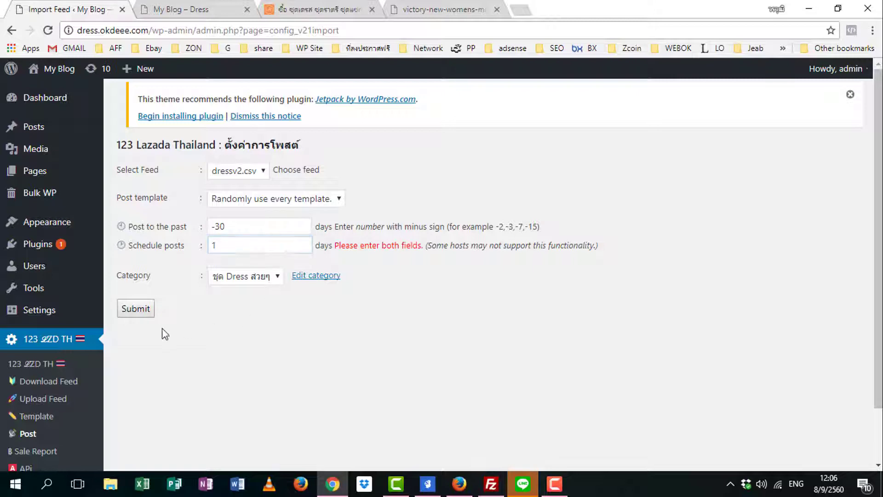
{"action": "left_click", "coordinate": [139, 311]}
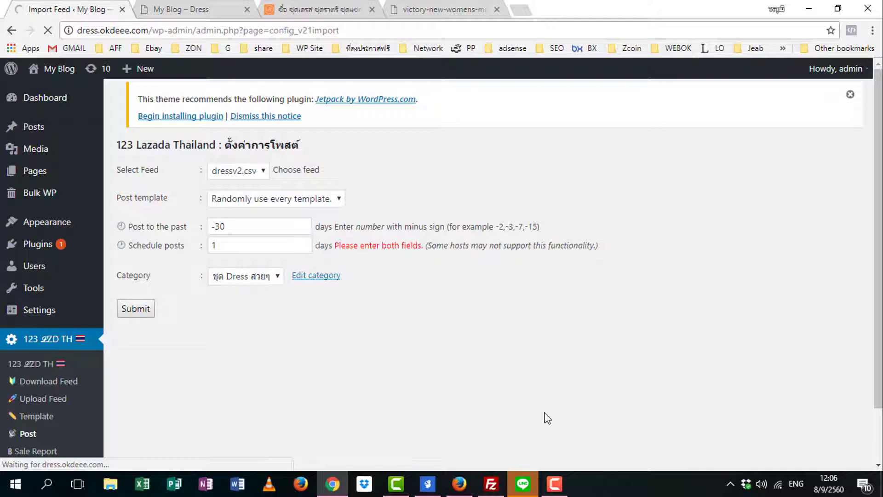
Check the feed's posting progress, then reload the blog's front page and examine the product images in the published posts.
{"action": "scroll", "coordinate": [552, 409], "scroll_direction": "down", "scroll_amount": 1}
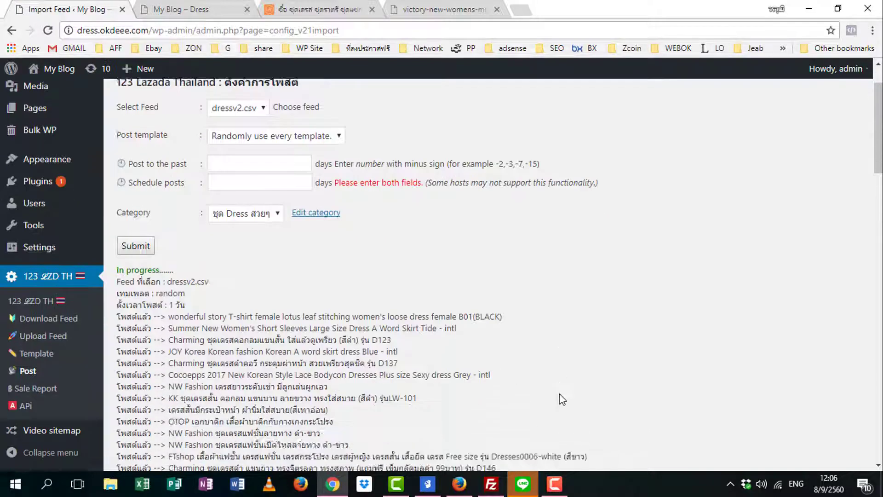
{"action": "left_click", "coordinate": [194, 10]}
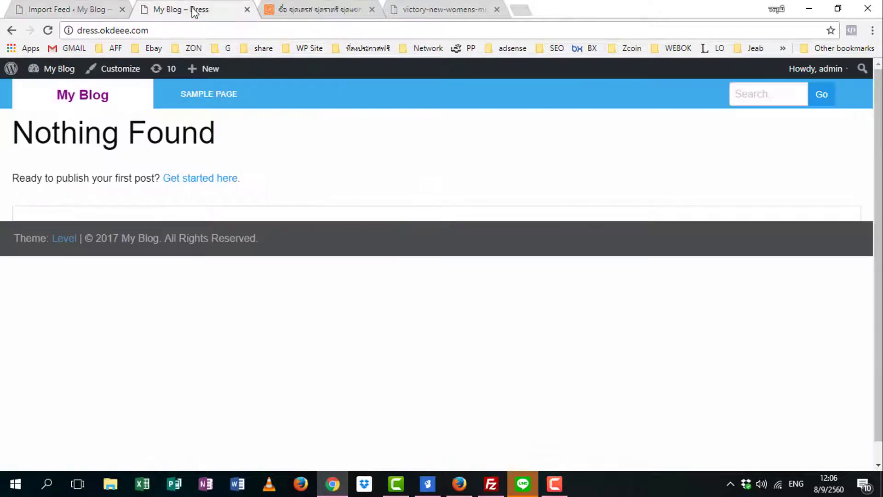
{"action": "left_click", "coordinate": [48, 31]}
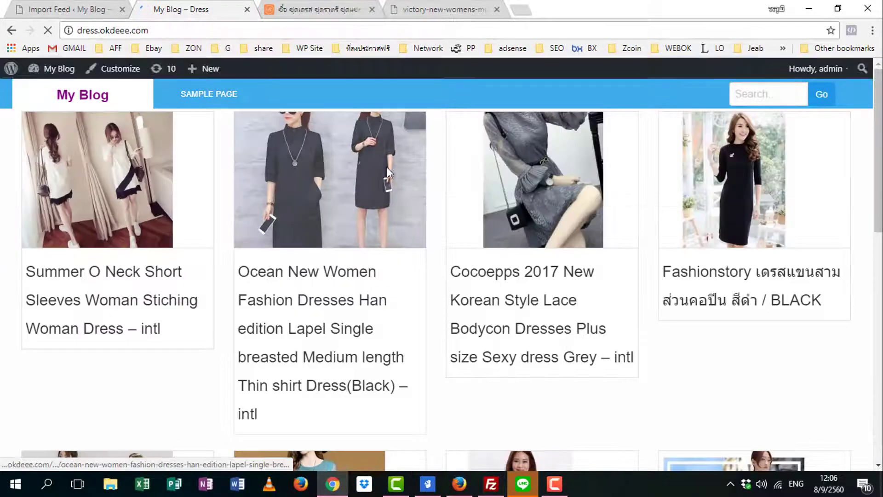
{"action": "scroll", "coordinate": [861, 191], "scroll_direction": "down", "scroll_amount": 5}
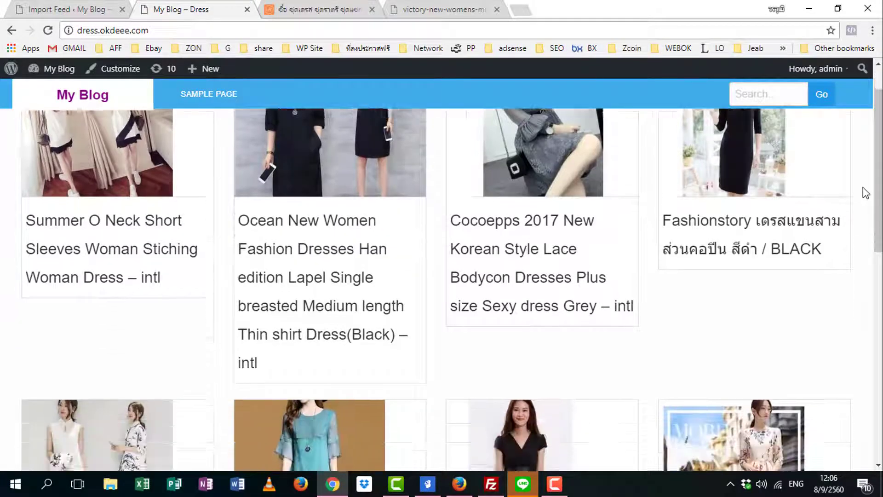
{"action": "scroll", "coordinate": [863, 191], "scroll_direction": "down", "scroll_amount": 6}
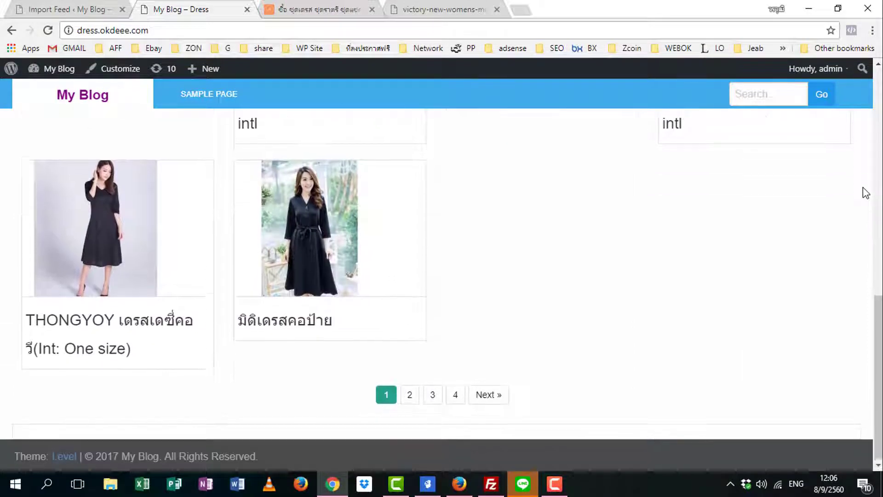
Open page 2 of the blog's post listing and look over the product images there.
{"action": "left_click", "coordinate": [409, 392]}
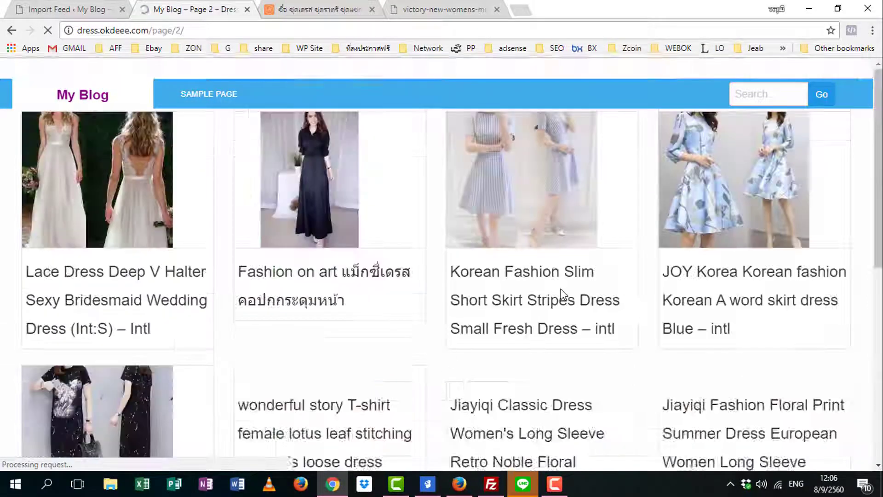
{"action": "scroll", "coordinate": [561, 294], "scroll_direction": "down", "scroll_amount": 10}
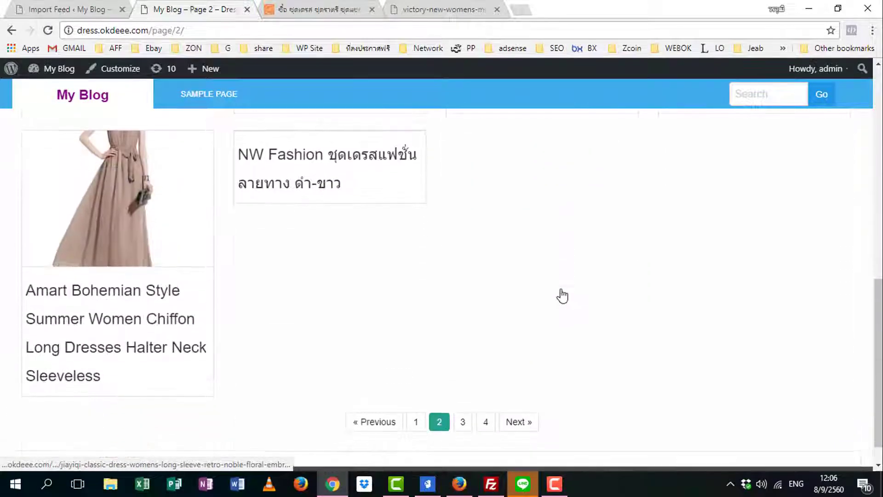
{"action": "scroll", "coordinate": [561, 295], "scroll_direction": "down", "scroll_amount": 1}
{"action": "scroll", "coordinate": [529, 349], "scroll_direction": "up", "scroll_amount": 3}
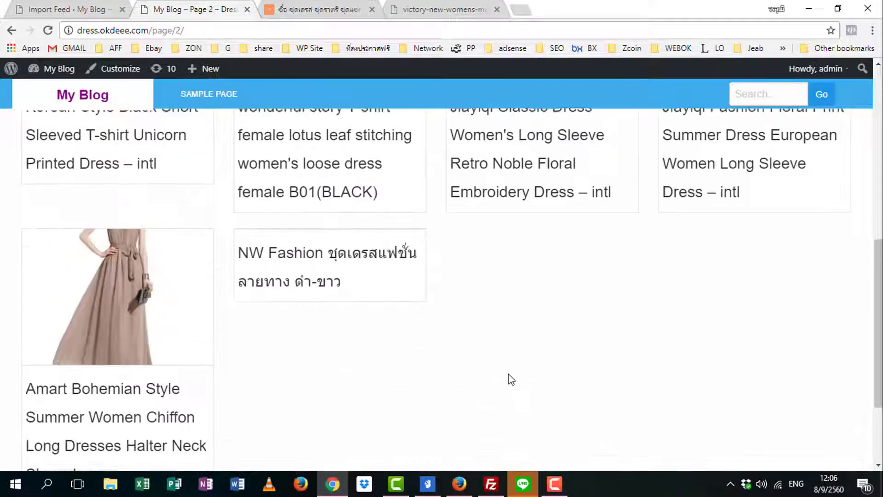
{"action": "scroll", "coordinate": [497, 391], "scroll_direction": "down", "scroll_amount": 3}
Go to page 3 of the blog's post listing and compare its posts for larger or missing product images.
{"action": "left_click", "coordinate": [464, 397]}
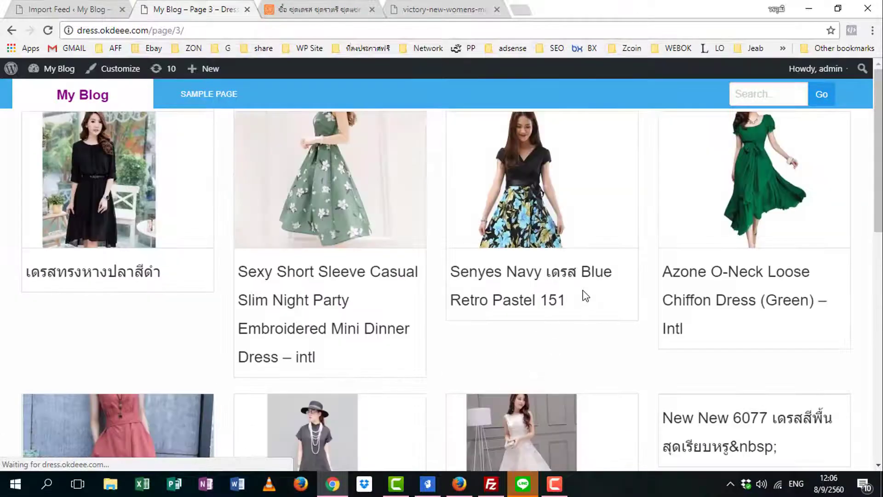
{"action": "scroll", "coordinate": [584, 296], "scroll_direction": "down", "scroll_amount": 5}
{"action": "scroll", "coordinate": [584, 295], "scroll_direction": "down", "scroll_amount": 2}
{"action": "scroll", "coordinate": [584, 295], "scroll_direction": "up", "scroll_amount": 2}
{"action": "scroll", "coordinate": [760, 247], "scroll_direction": "down", "scroll_amount": 1}
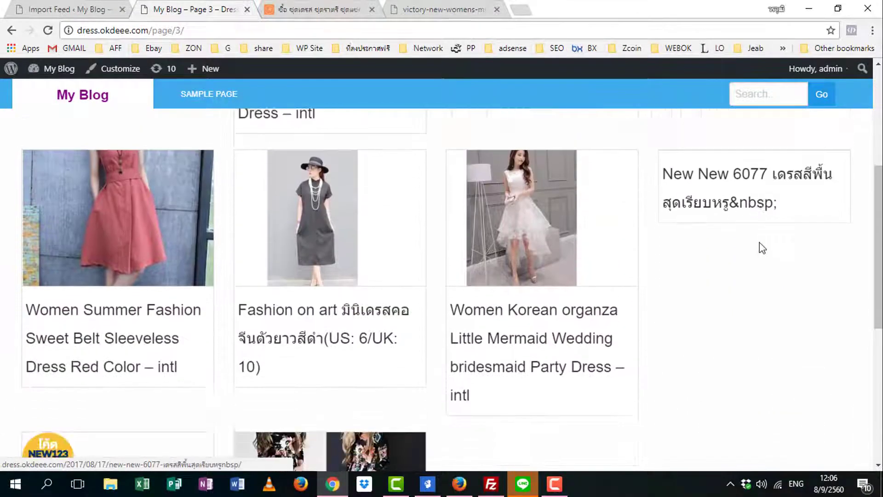
{"action": "scroll", "coordinate": [736, 179], "scroll_direction": "up", "scroll_amount": 6}
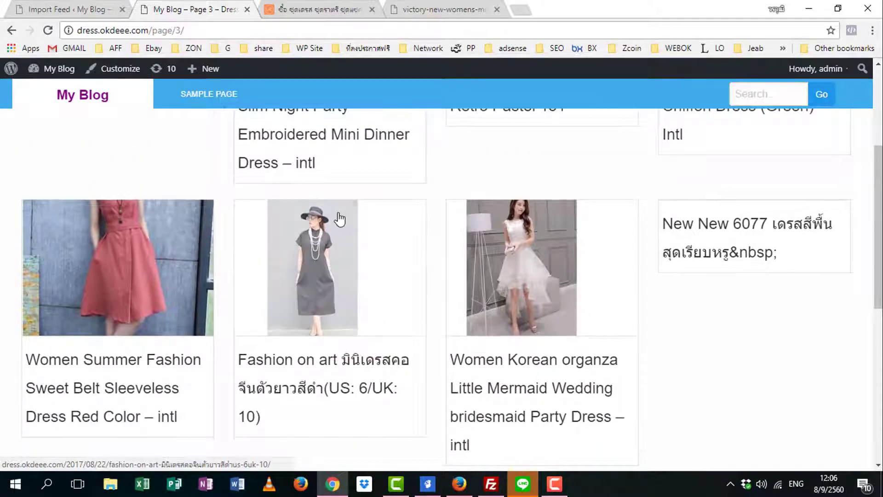
{"action": "scroll", "coordinate": [713, 280], "scroll_direction": "down", "scroll_amount": 1}
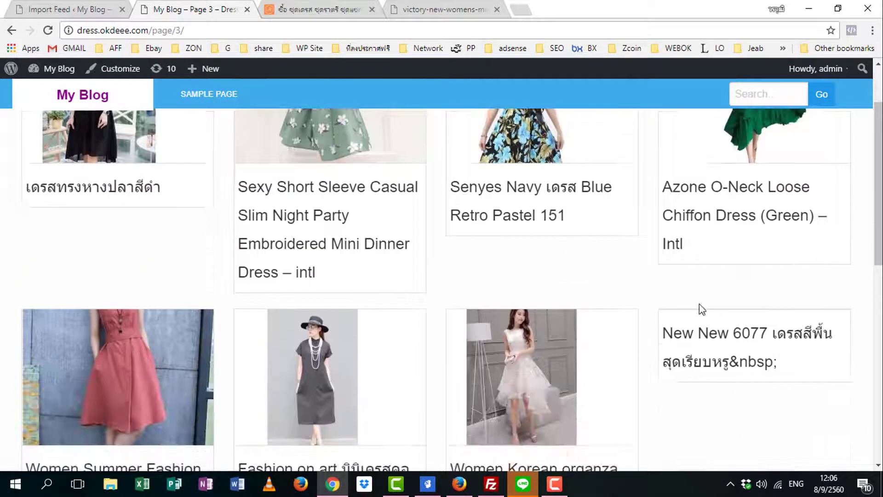
Open the เดรสทรงหางปลาสีดำ post and examine its product image and generated text.
{"action": "scroll", "coordinate": [411, 312], "scroll_direction": "up", "scroll_amount": 1}
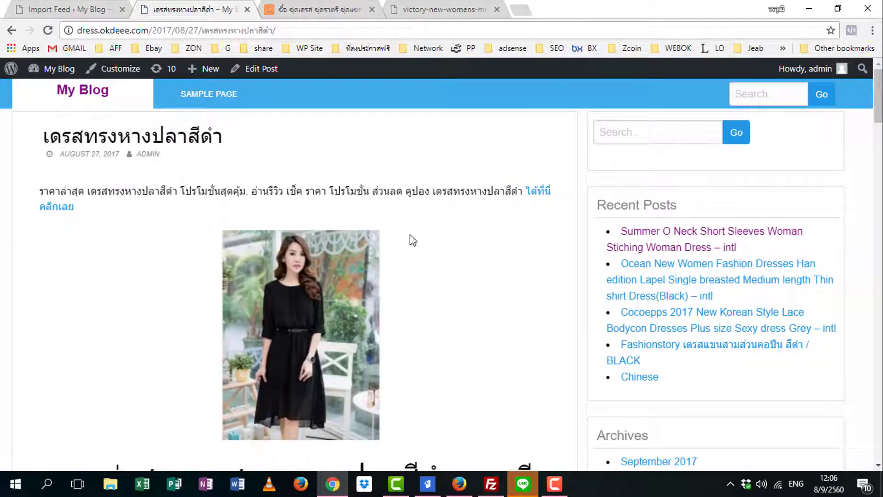
{"action": "scroll", "coordinate": [483, 230], "scroll_direction": "down", "scroll_amount": 10}
{"action": "scroll", "coordinate": [354, 274], "scroll_direction": "up", "scroll_amount": 9}
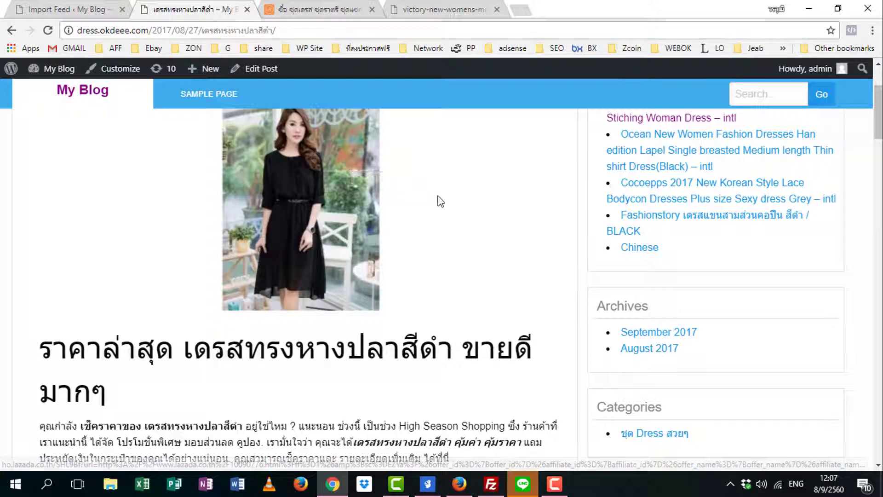
{"action": "scroll", "coordinate": [434, 222], "scroll_direction": "up", "scroll_amount": 3}
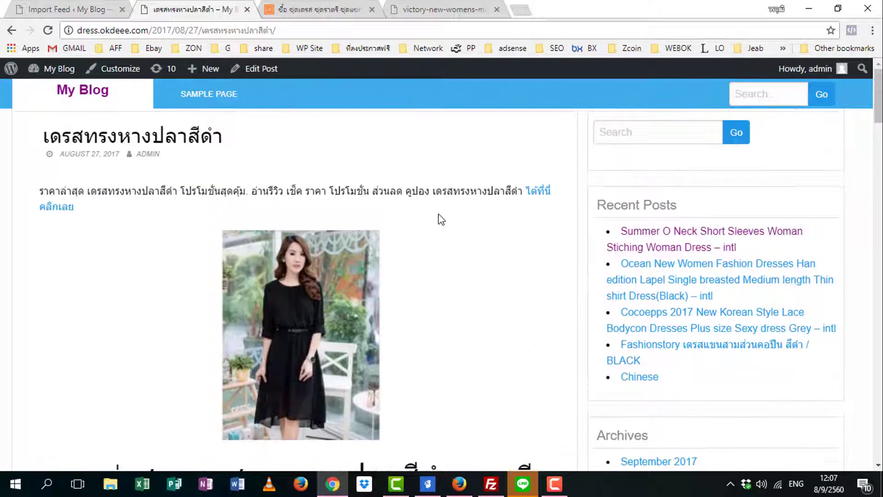
Close the blog post's tab and return to the plugin's Import Feed page.
{"action": "left_click", "coordinate": [247, 10]}
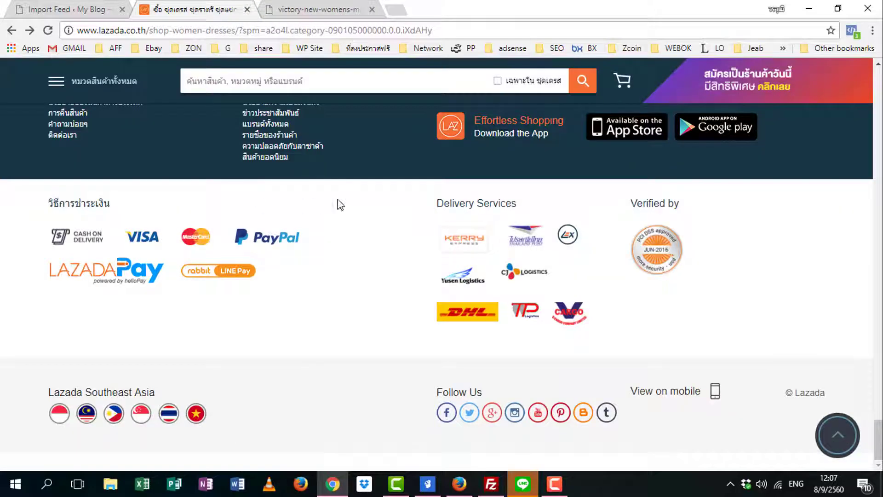
{"action": "left_click", "coordinate": [93, 10]}
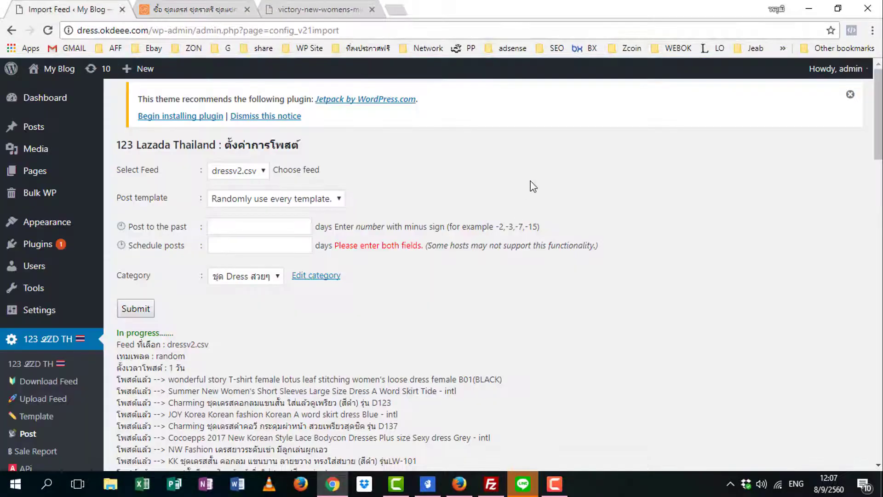